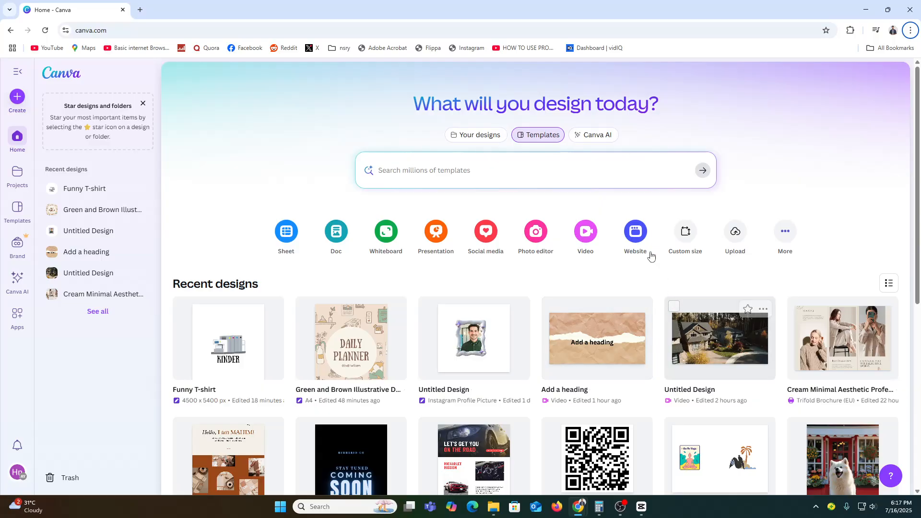
Step: Create a new TikTok Video design at 1080 × 1920 px
click(581, 239)
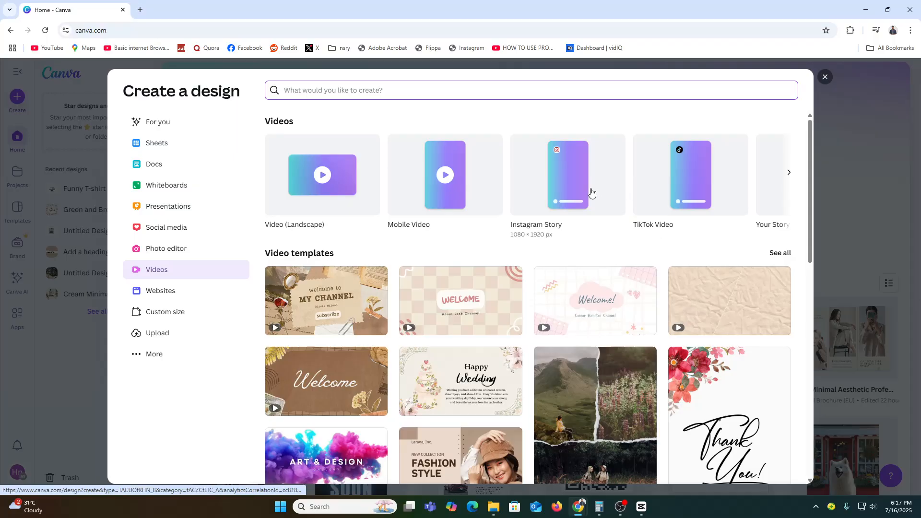
click(713, 190)
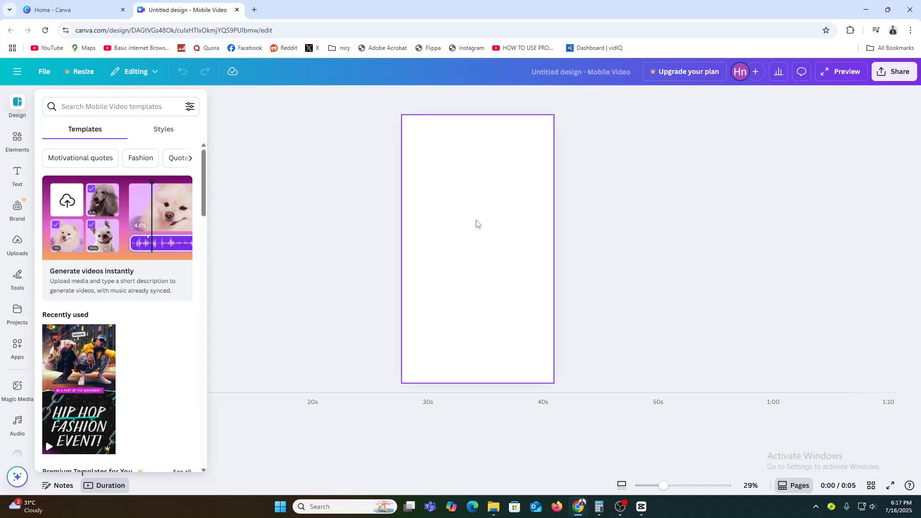
click(6, 247)
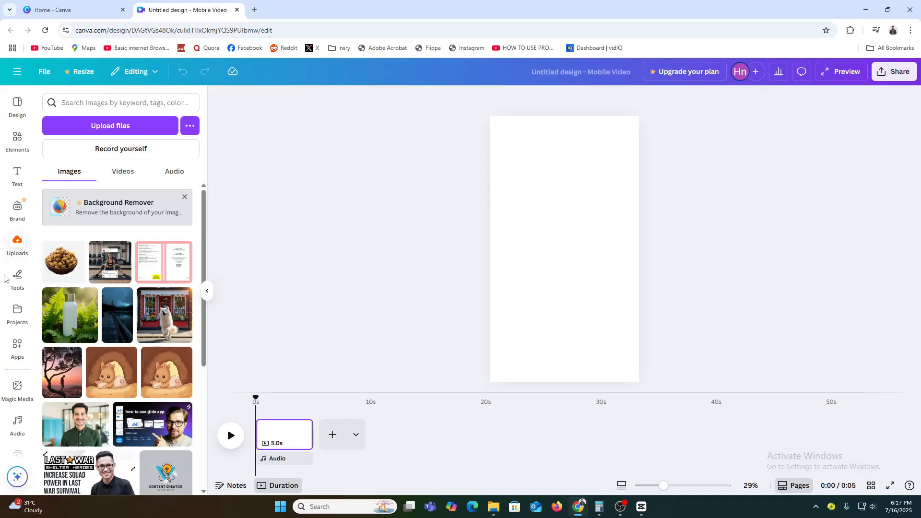
Step: Search the elements for "reels" videos and add the clip of the woman in sunglasses to the page
click(17, 139)
click(126, 96)
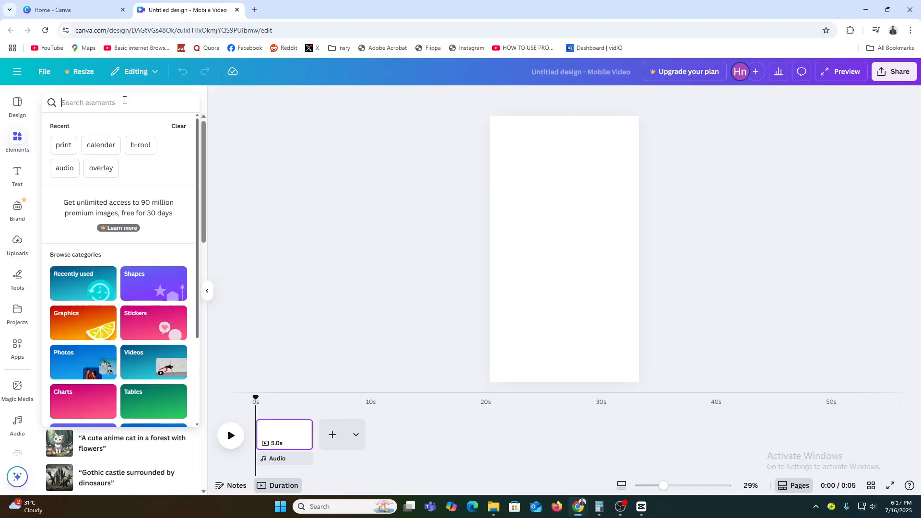
text(reels)
key(Return)
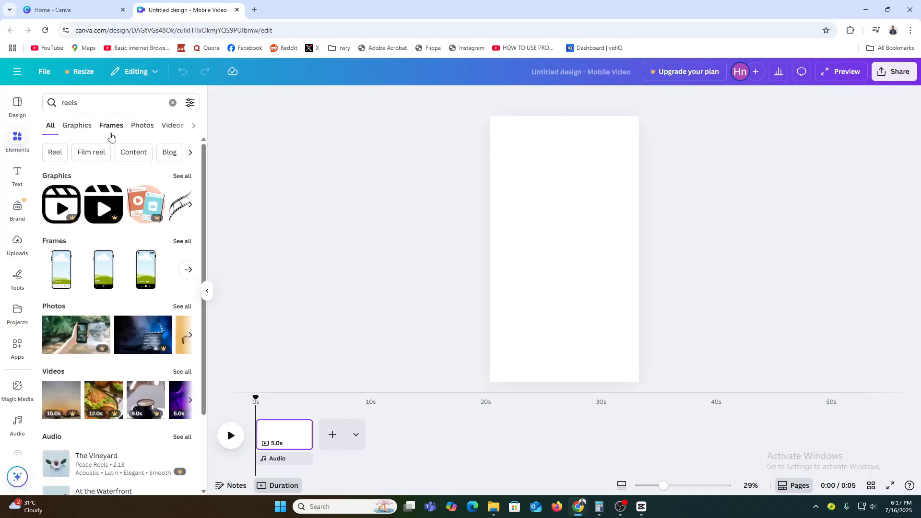
click(172, 126)
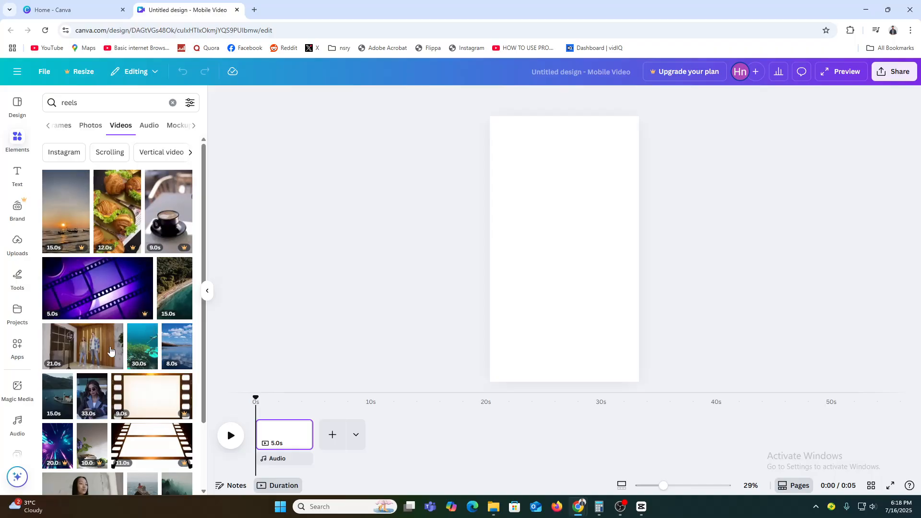
mouse_move(148, 350)
mouse_down()
mouse_move(224, 341)
mouse_move(136, 336)
mouse_move(133, 344)
mouse_up()
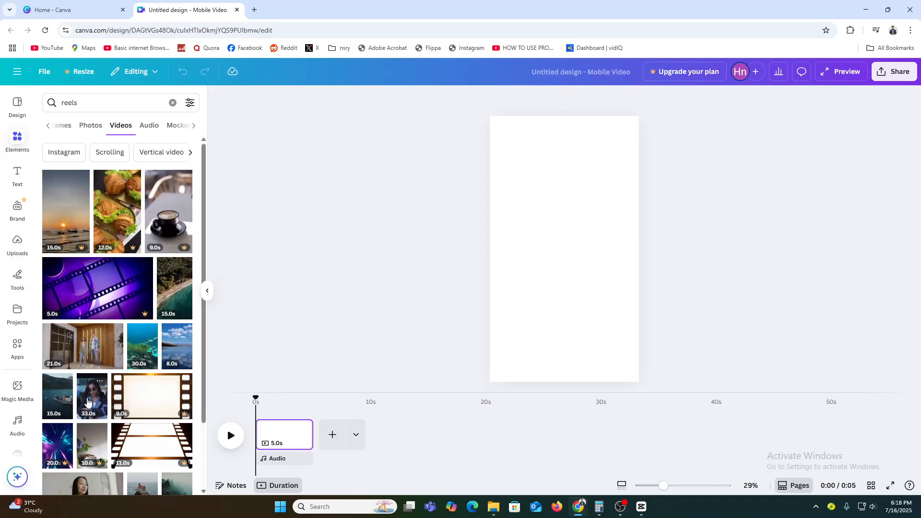
drag(93, 397, 501, 282)
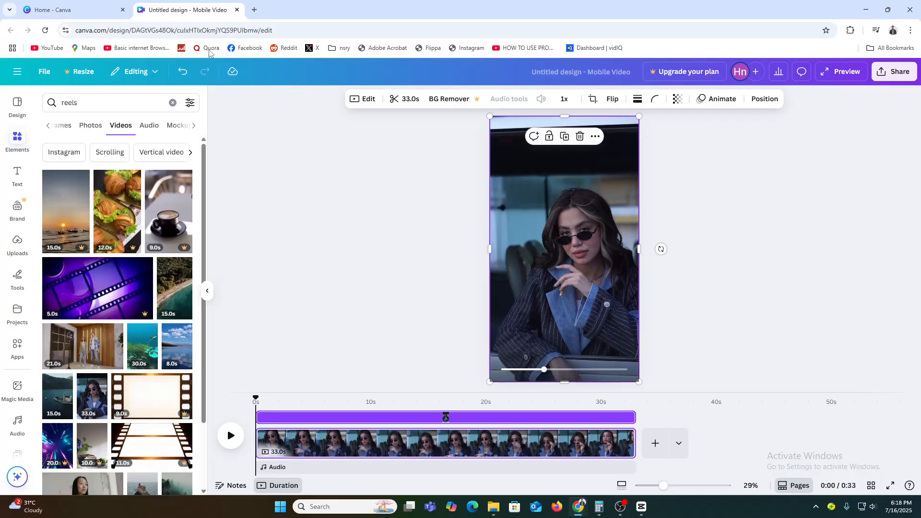
Step: Add a heading onto the video and replace its text with "Welcome"
click(17, 171)
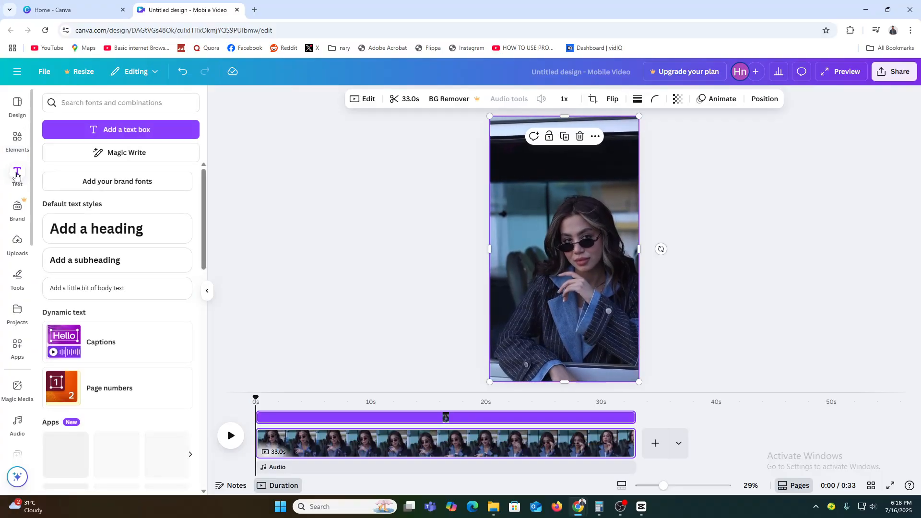
click(17, 177)
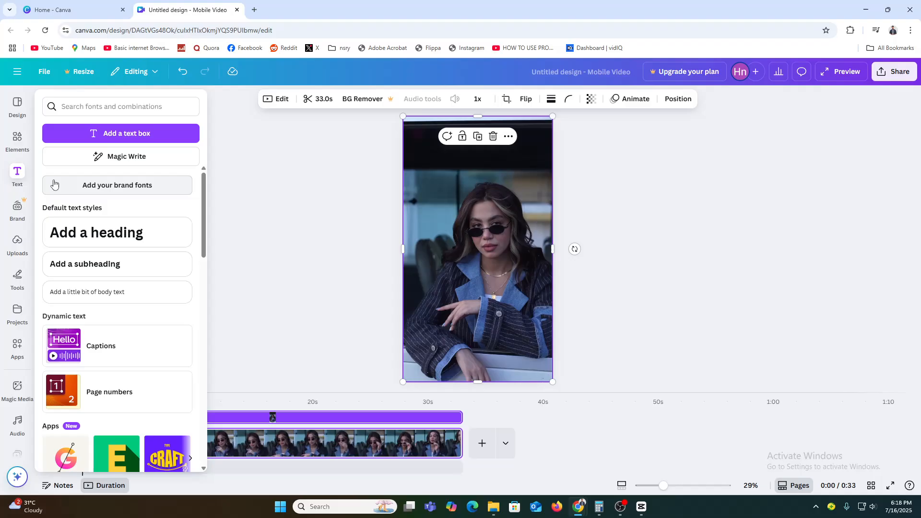
click(536, 265)
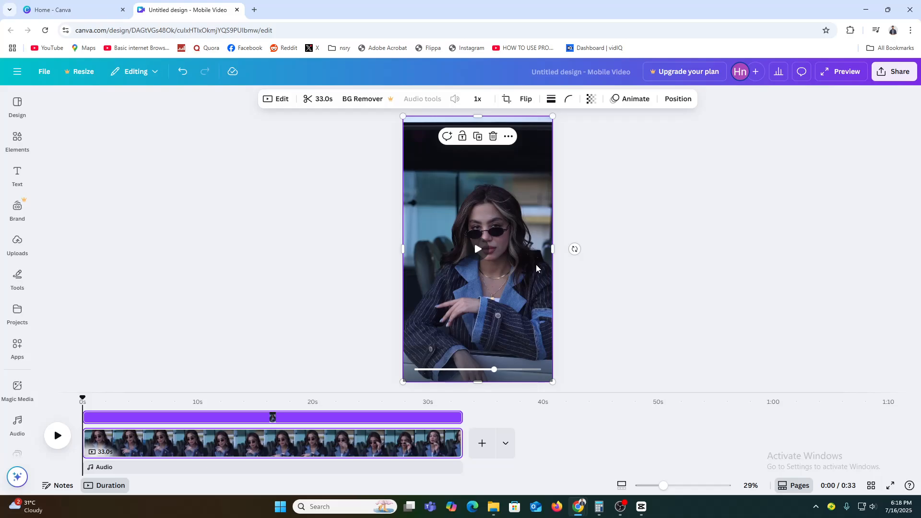
click(17, 175)
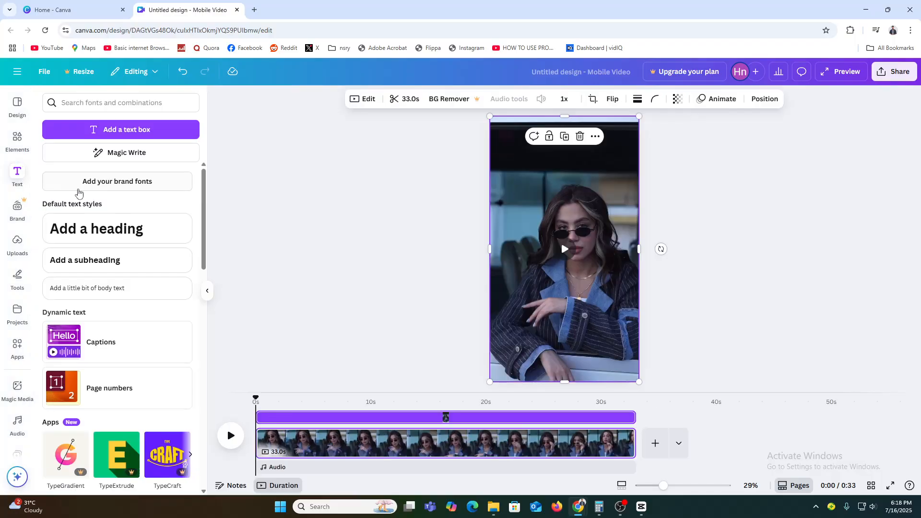
drag(113, 229, 578, 293)
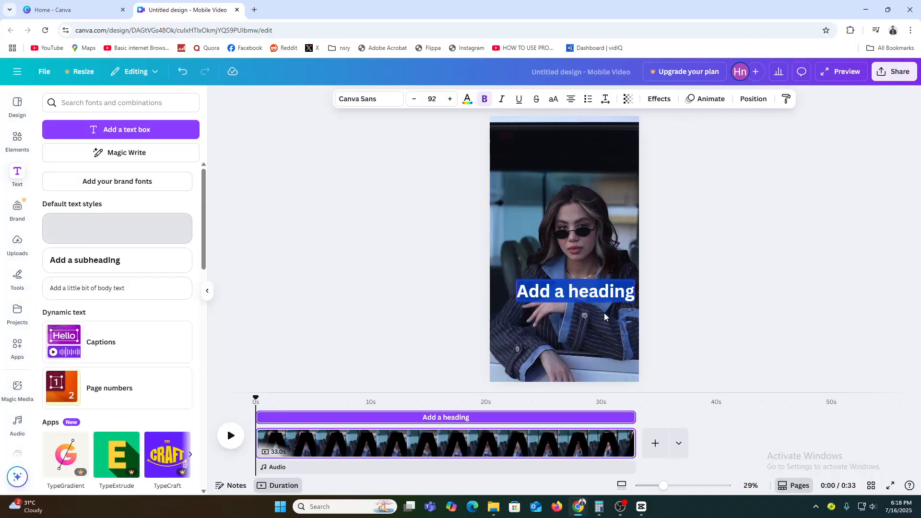
text(W)
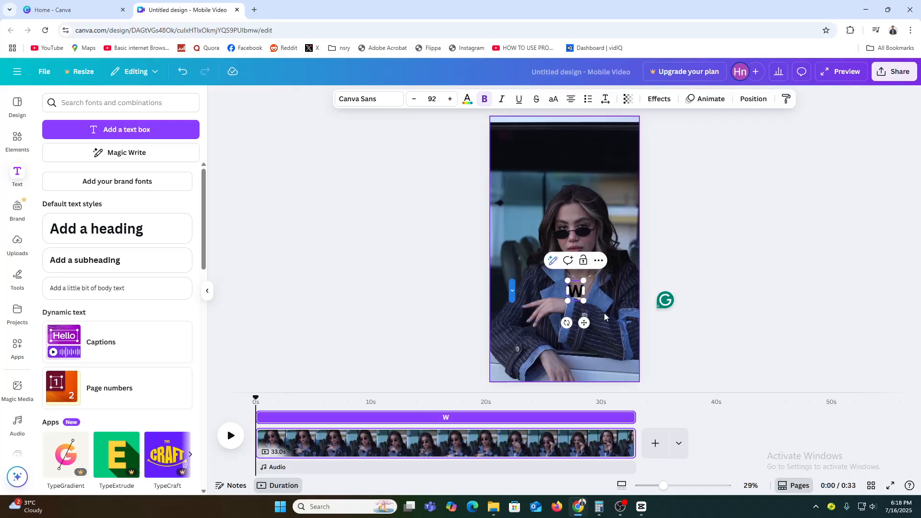
text(elcome)
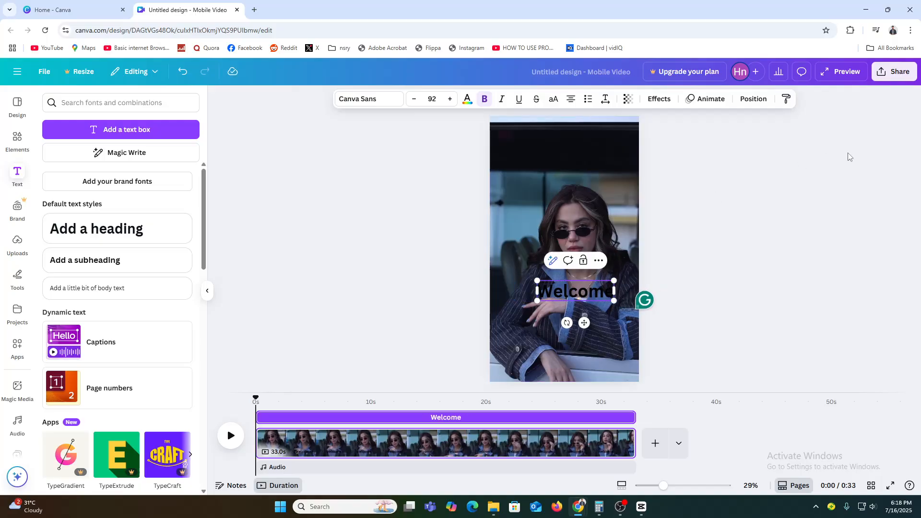
Step: Set the Welcome heading's font to Fredoka and its text colour to white
click(850, 157)
click(583, 295)
drag(582, 294, 571, 298)
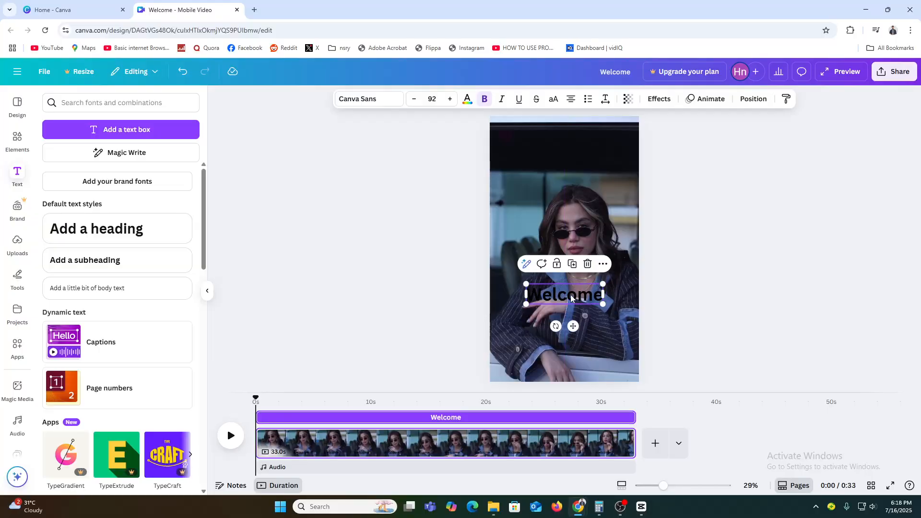
click(375, 103)
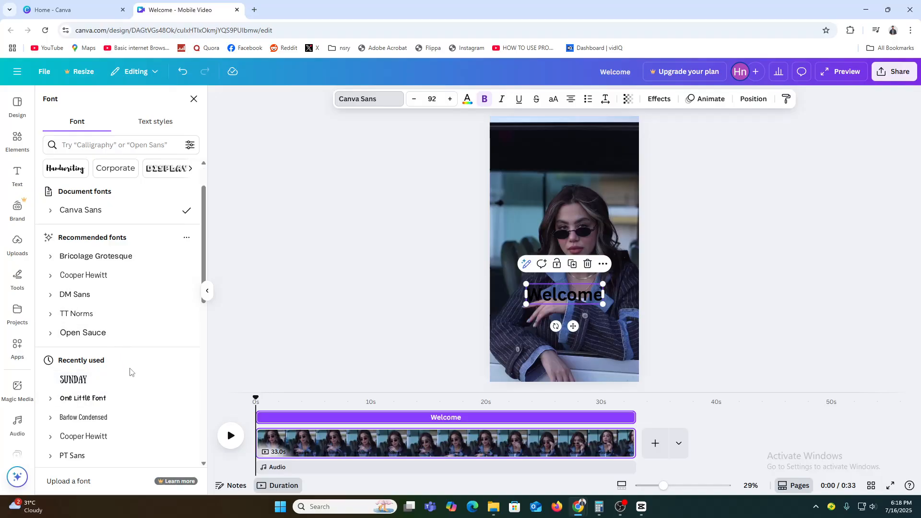
scroll(130, 365, down, 6)
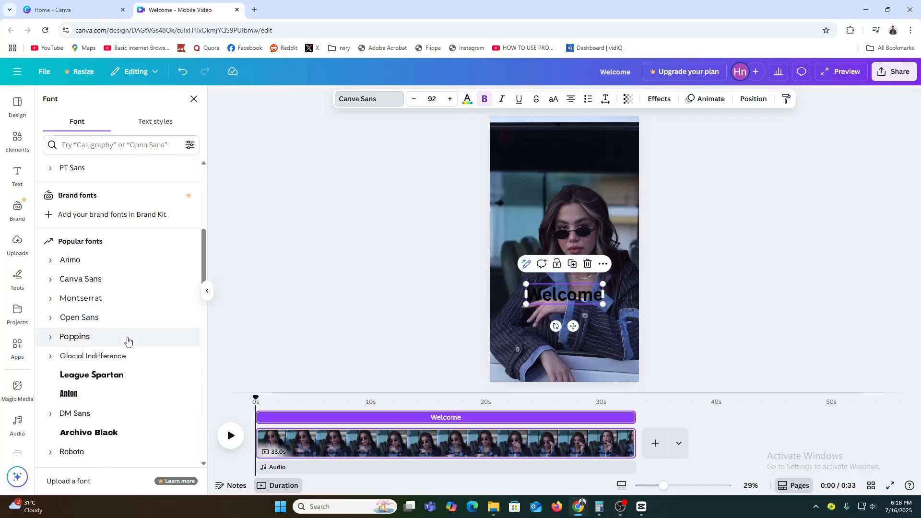
scroll(128, 341, down, 8)
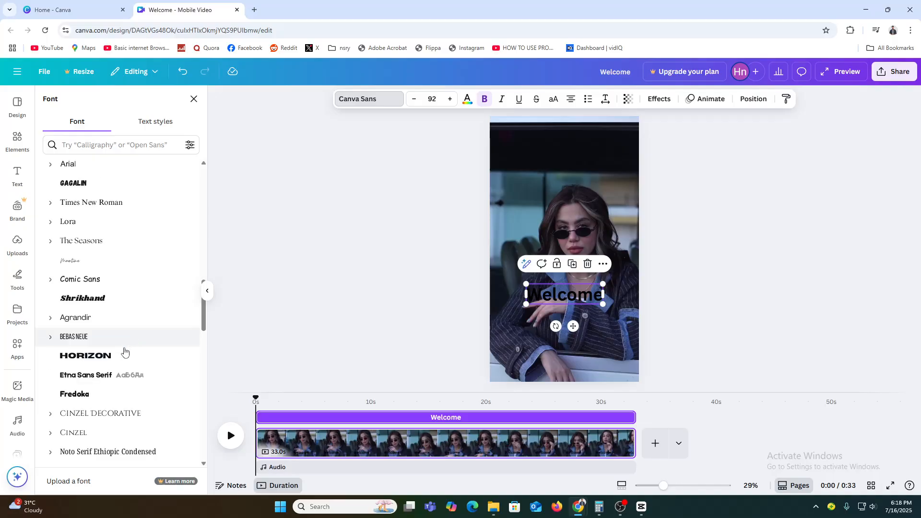
click(123, 394)
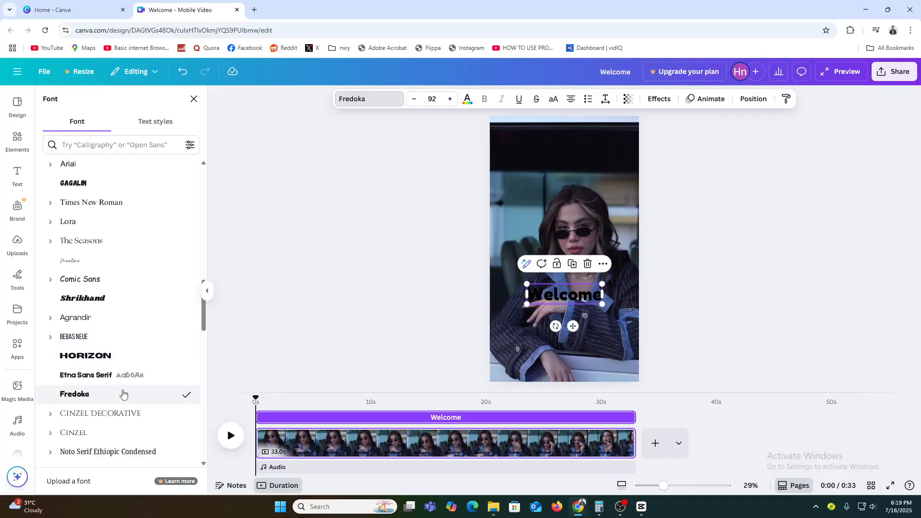
click(467, 98)
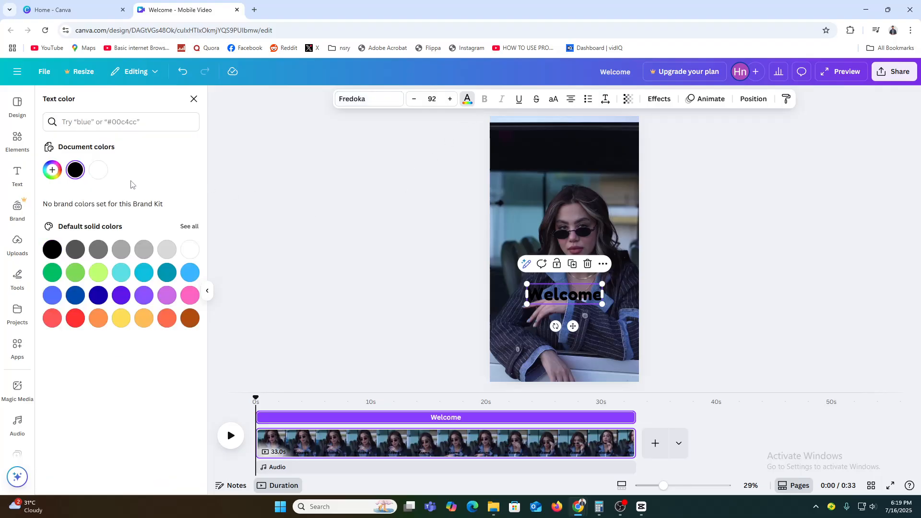
click(98, 169)
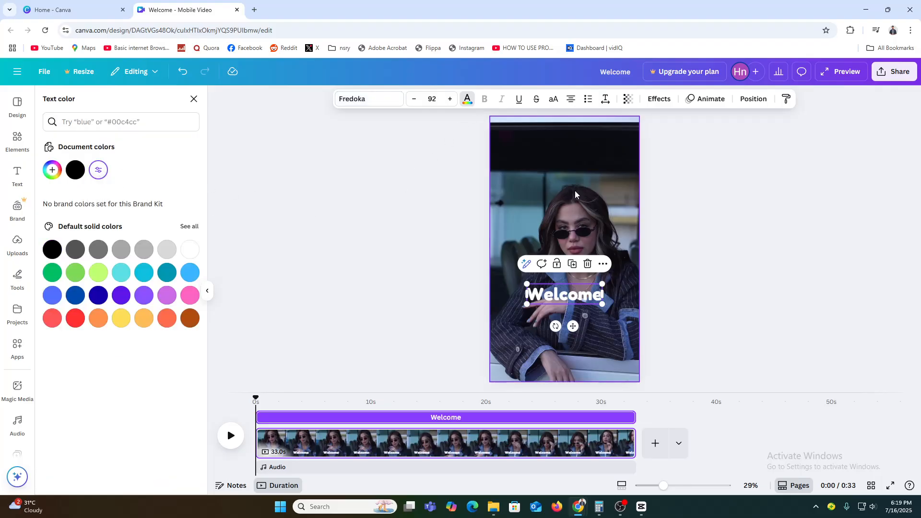
Step: Apply a black Outline effect to the Welcome heading and move it near the top of the video
click(659, 99)
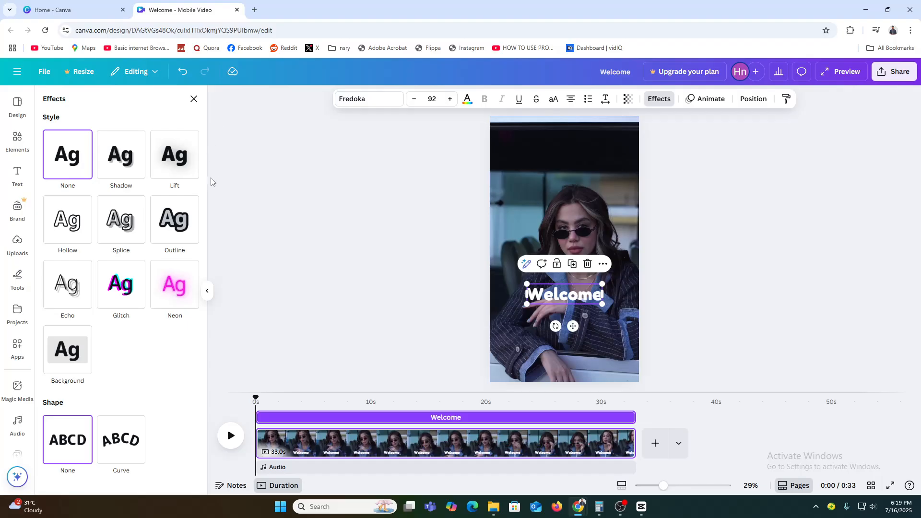
click(174, 221)
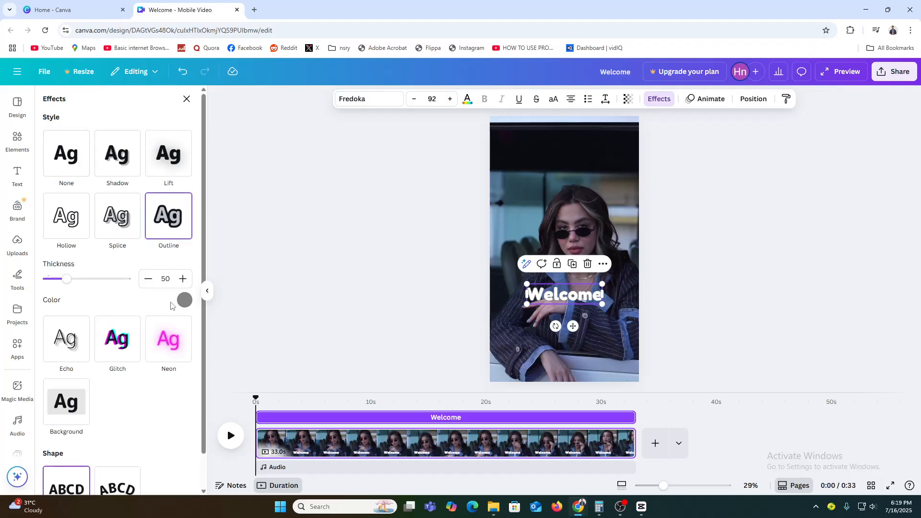
click(184, 300)
click(51, 427)
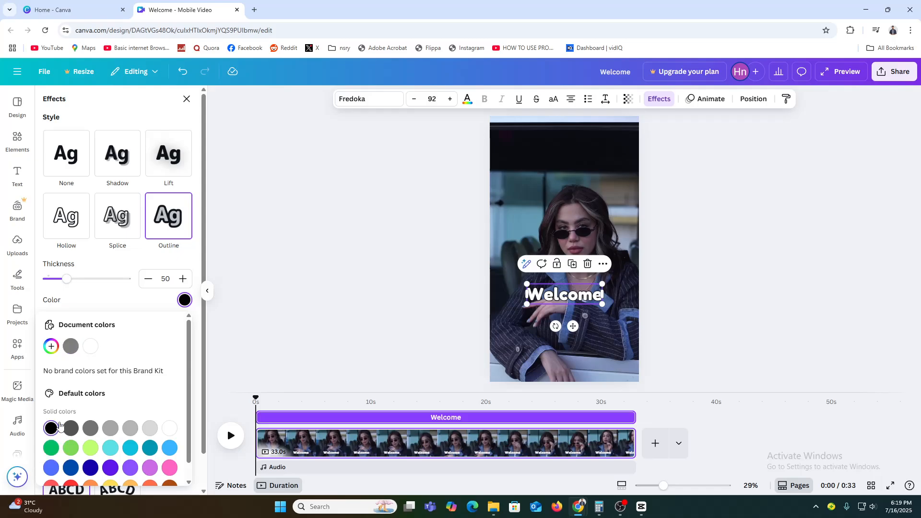
click(330, 323)
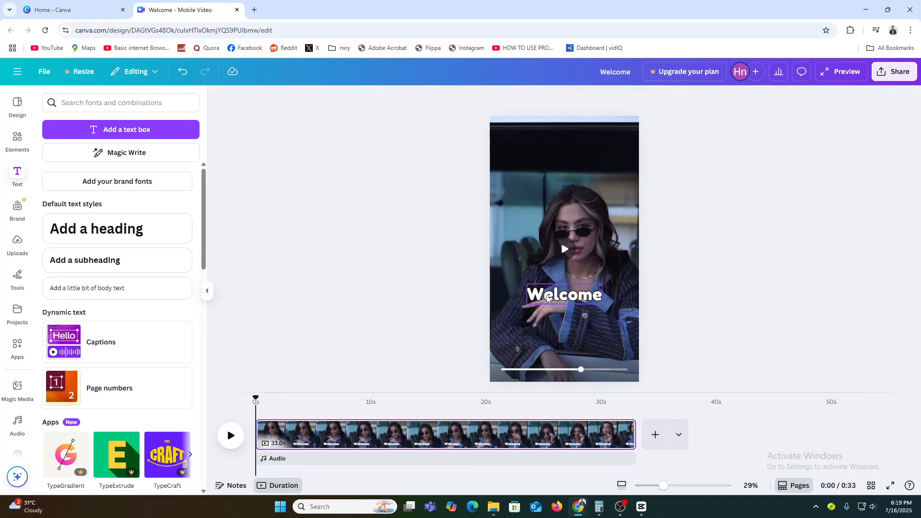
drag(548, 298, 558, 159)
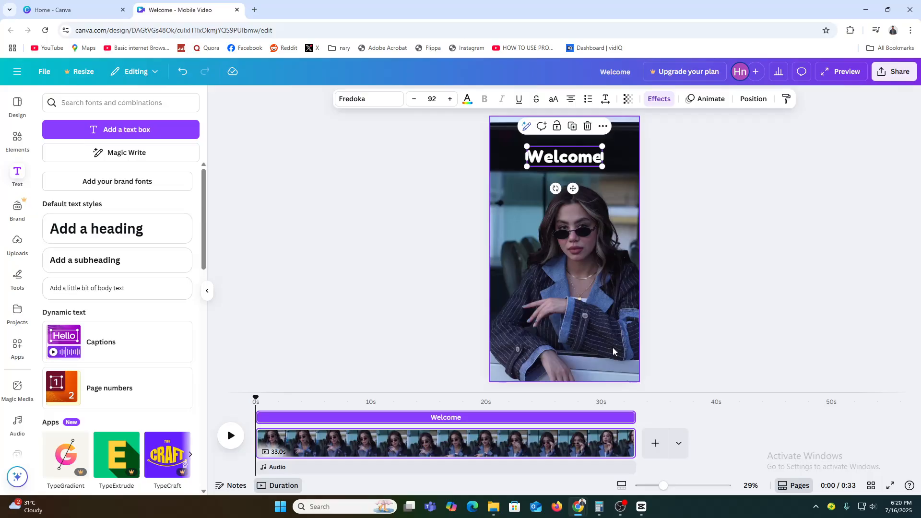
click(17, 139)
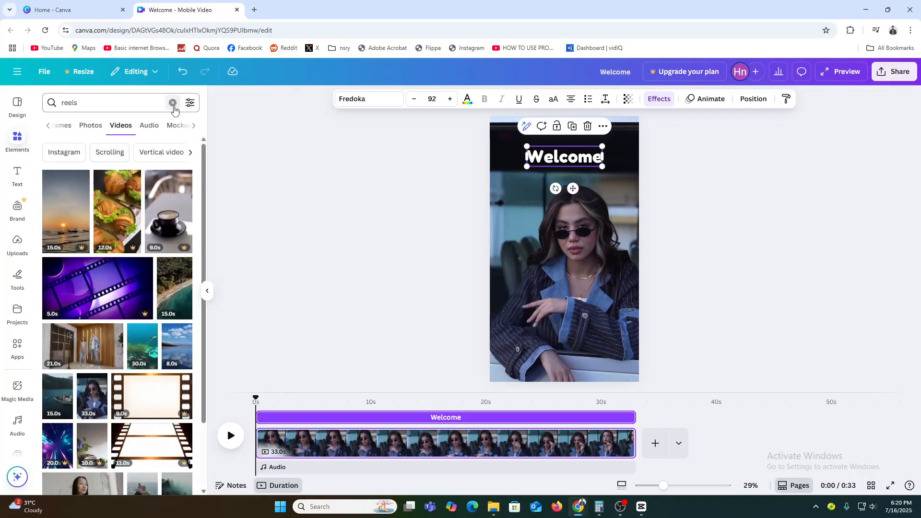
click(173, 103)
scroll(139, 317, down, 6)
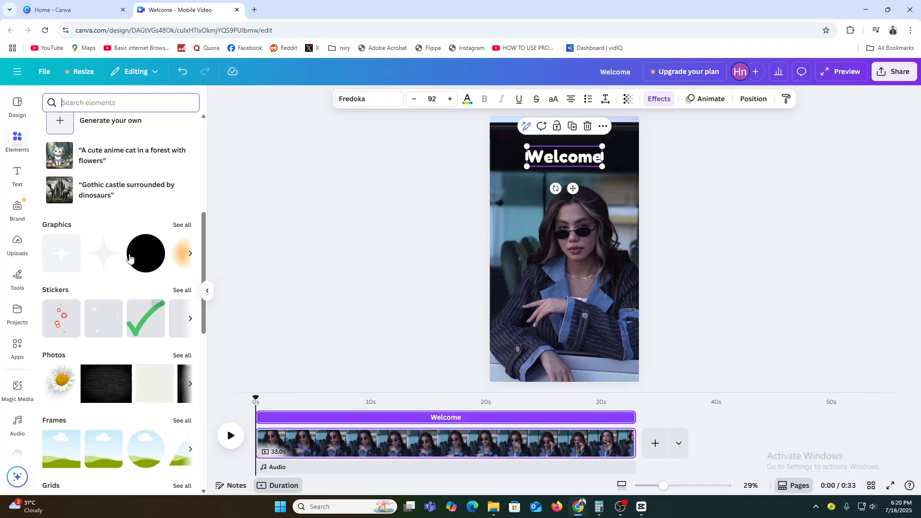
click(182, 225)
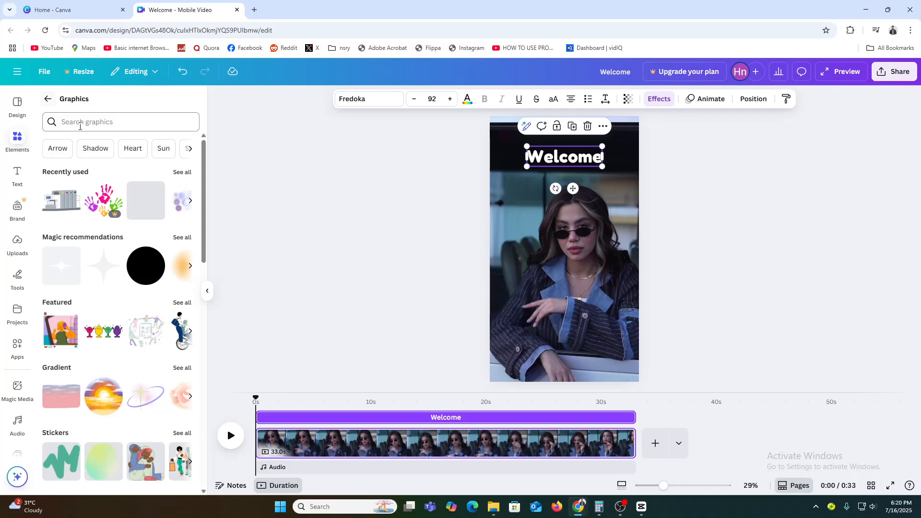
click(103, 123)
text(s)
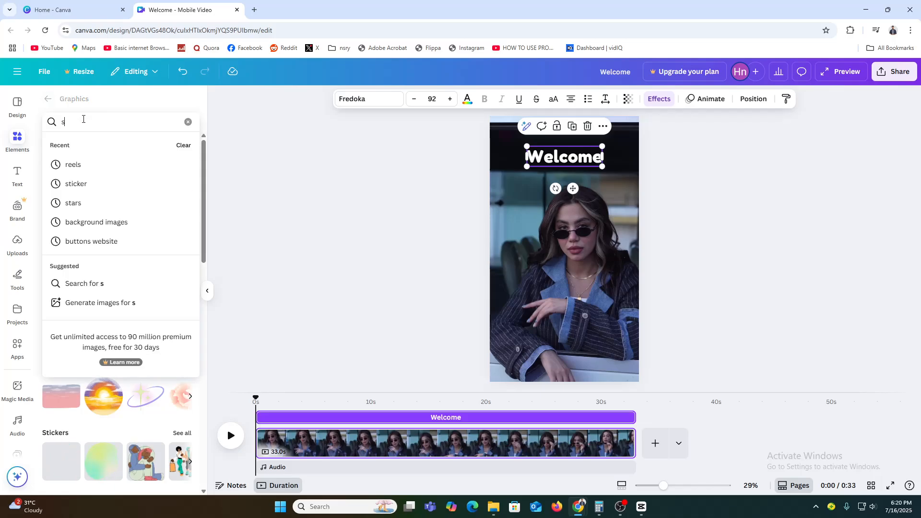
text(hapes)
key(Return)
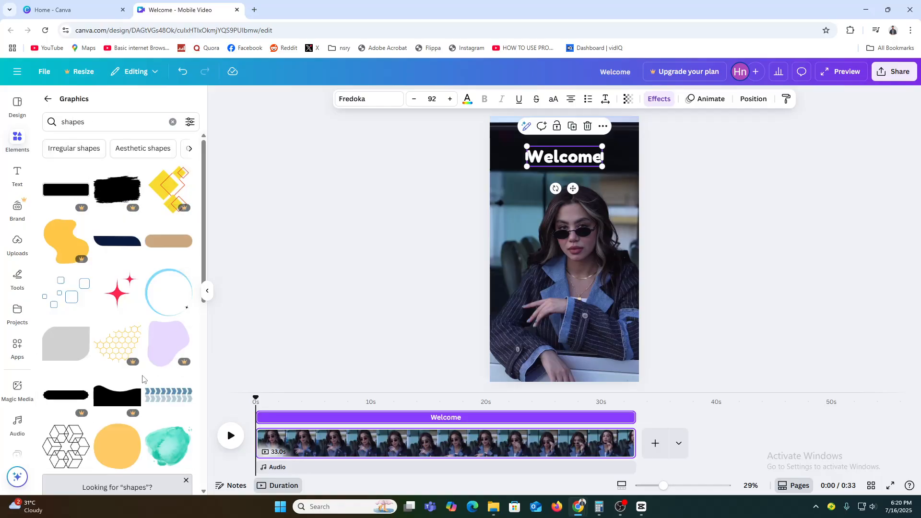
scroll(132, 371, down, 4)
click(47, 99)
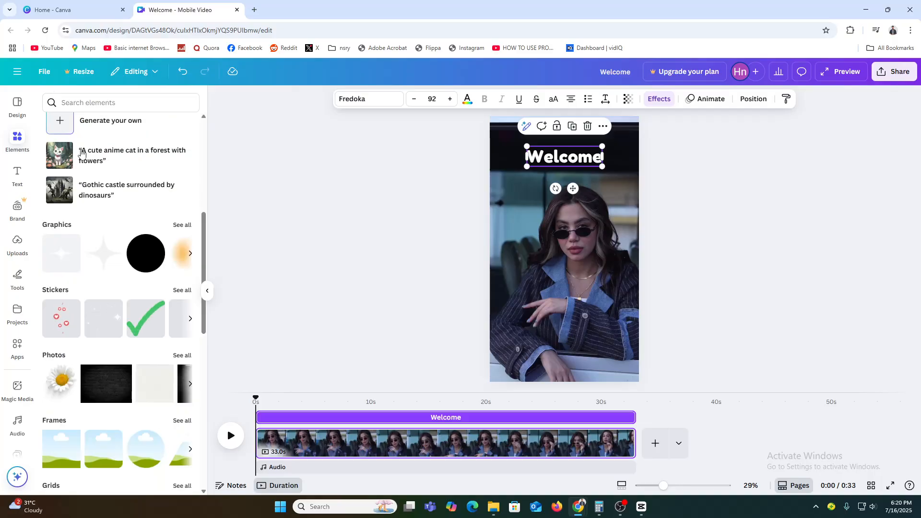
Step: Add a square shape from the elements and place it behind the Welcome heading at the top
scroll(95, 210, up, 4)
scroll(95, 210, down, 12)
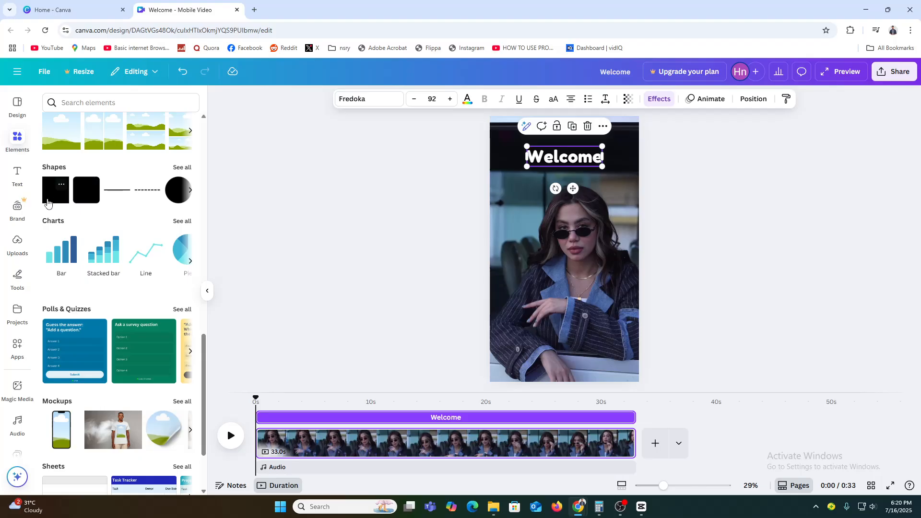
drag(48, 203, 627, 154)
drag(561, 178, 562, 147)
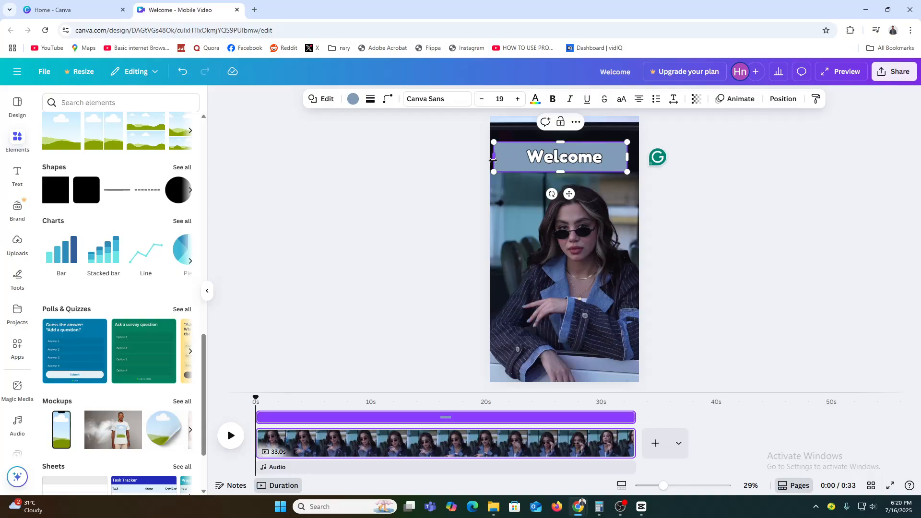
Step: Resize the square shape to fit snugly around the Welcome heading and fill it with yellow
drag(493, 160, 517, 159)
drag(627, 156, 614, 156)
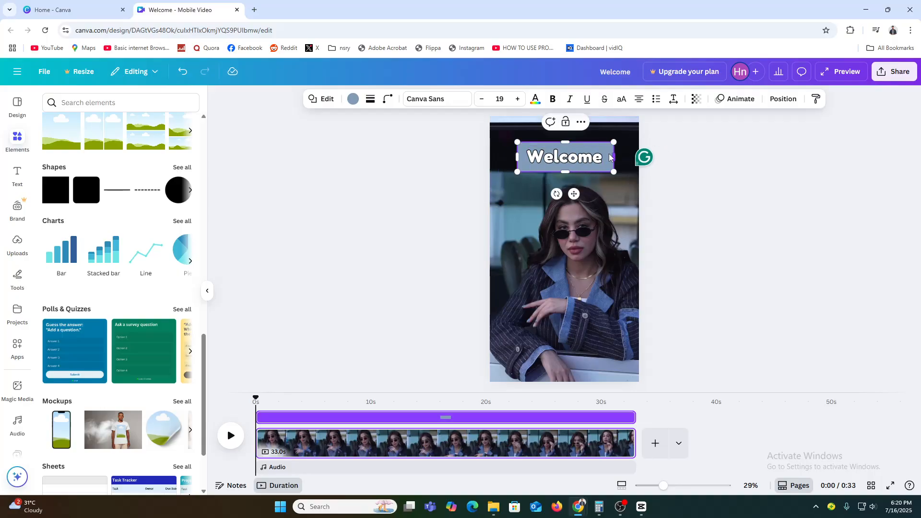
click(353, 99)
click(121, 318)
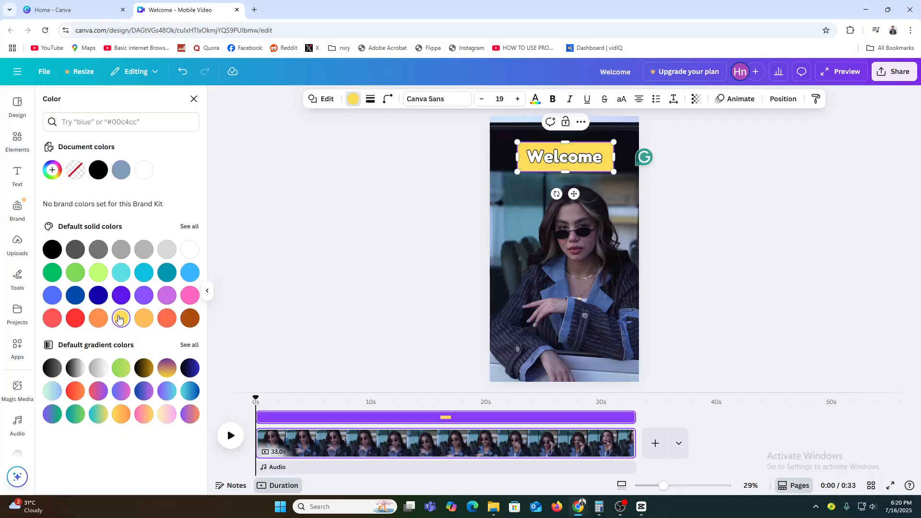
click(729, 294)
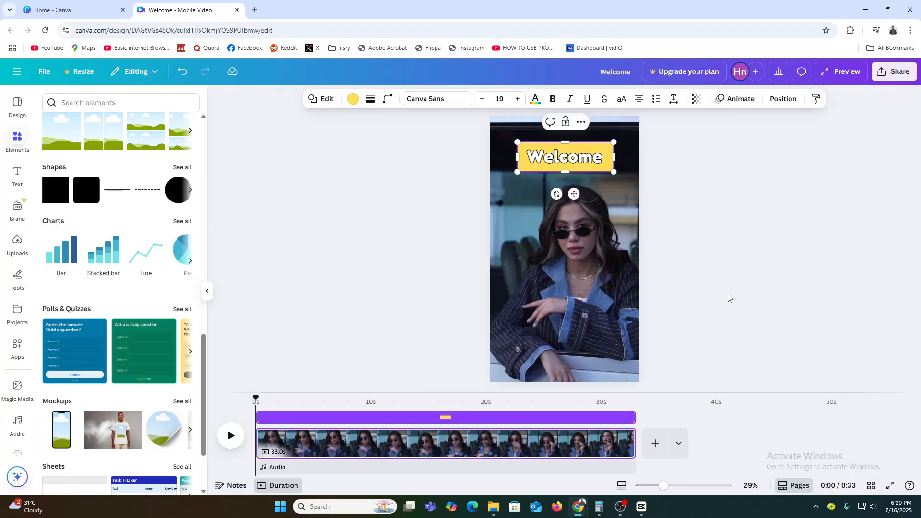
click(728, 294)
Step: Add slight corner rounding to the yellow shape behind the heading
click(566, 159)
click(387, 99)
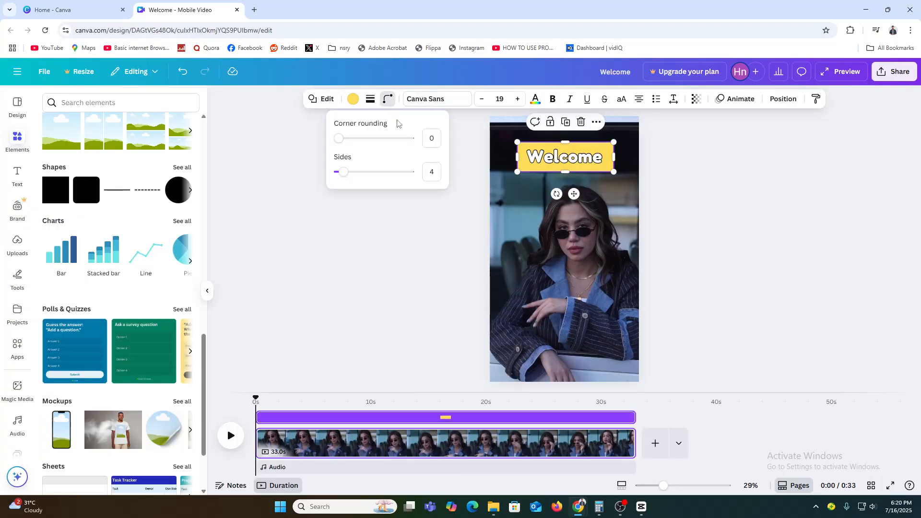
drag(339, 138, 358, 139)
click(383, 245)
click(863, 243)
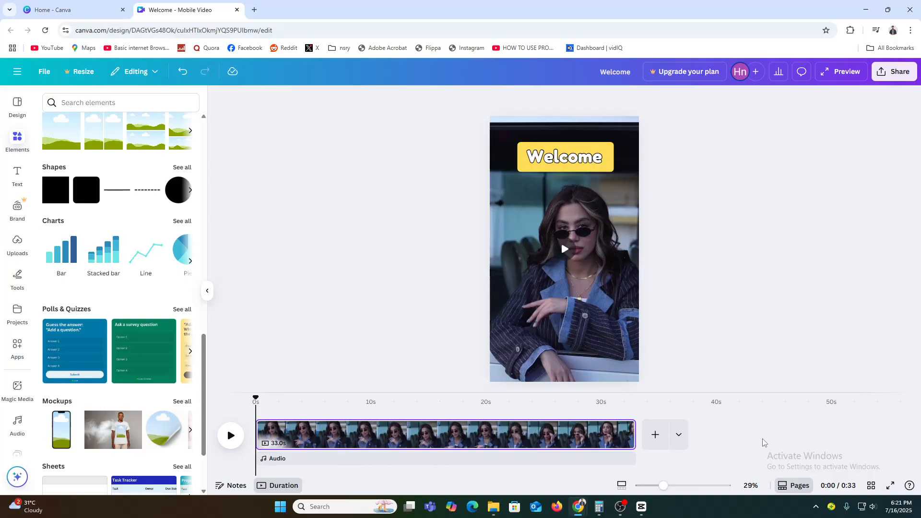
Step: Trim the Welcome heading's timeline duration down to roughly the first two seconds of the video
click(565, 156)
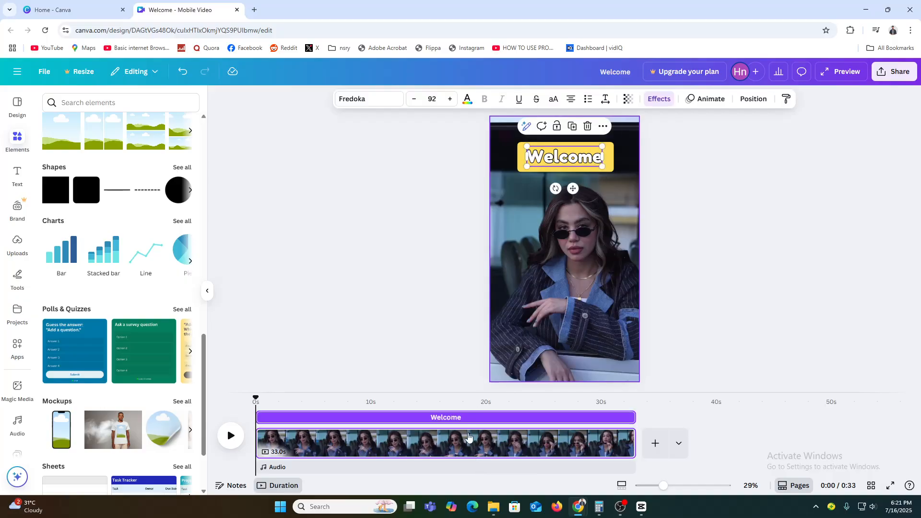
click(452, 421)
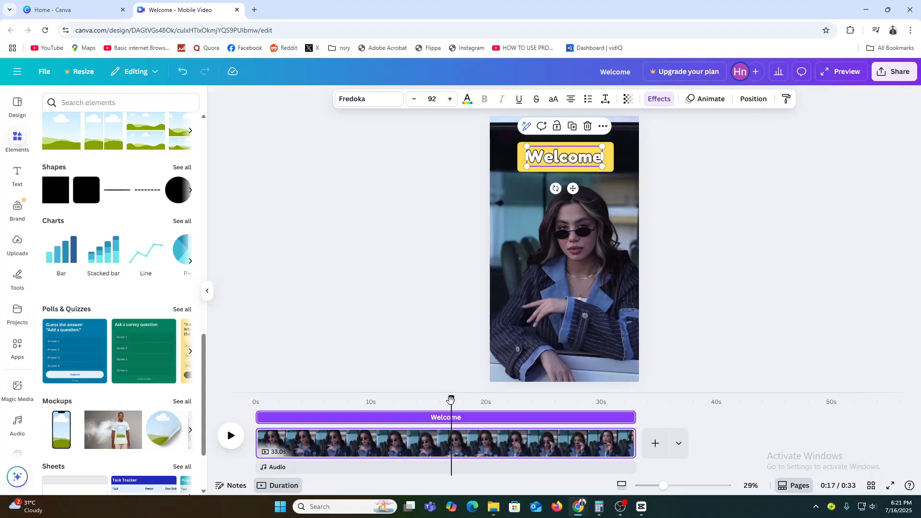
drag(451, 398, 276, 416)
drag(634, 417, 260, 398)
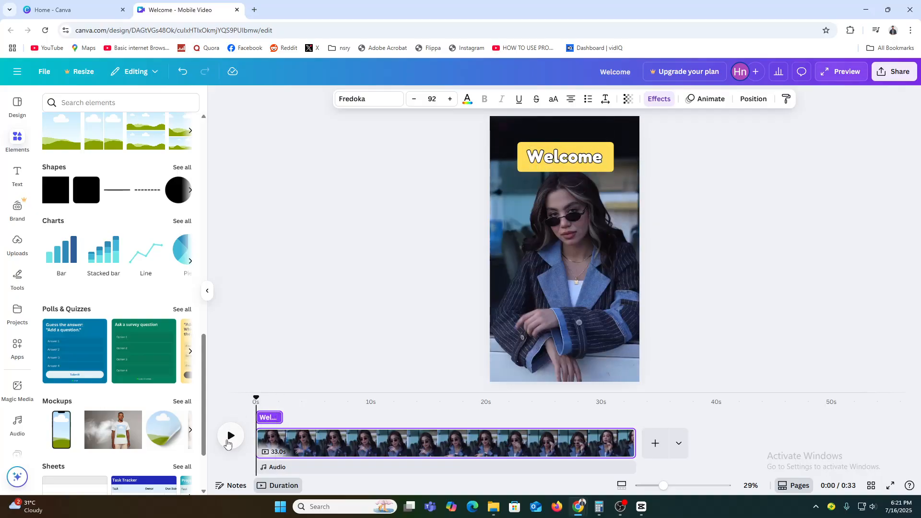
Step: Trim the yellow shape's timeline duration to match the short Welcome heading clip
click(230, 437)
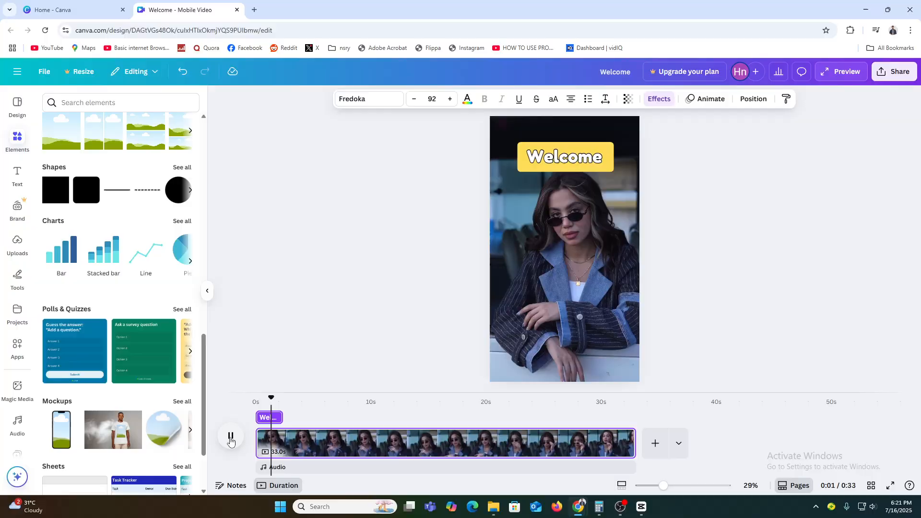
click(231, 438)
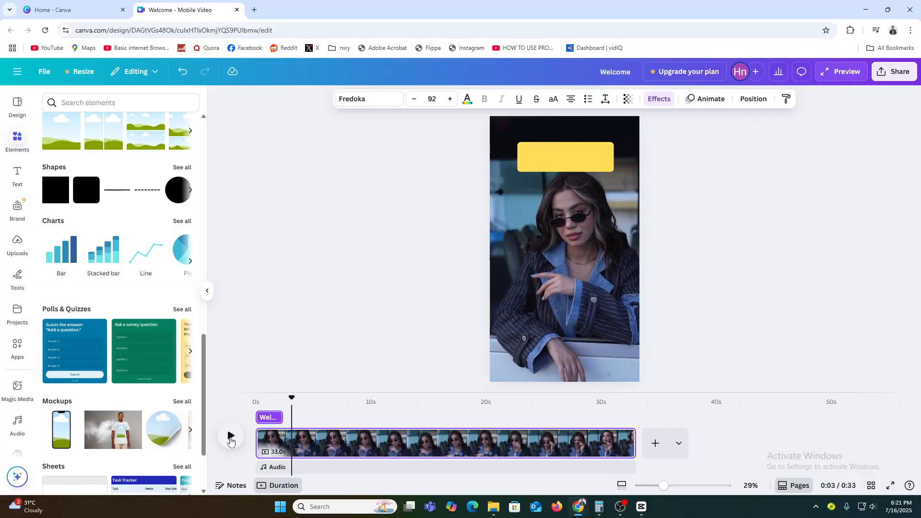
click(598, 169)
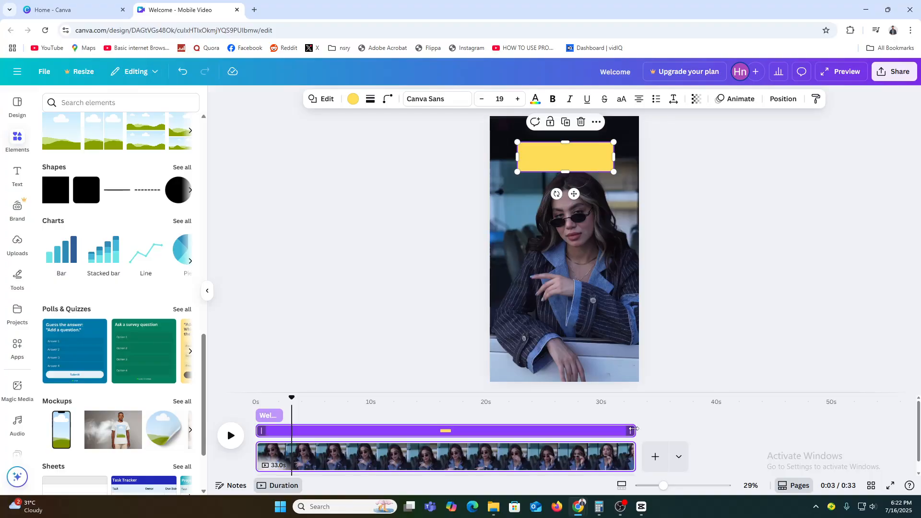
drag(634, 431, 277, 432)
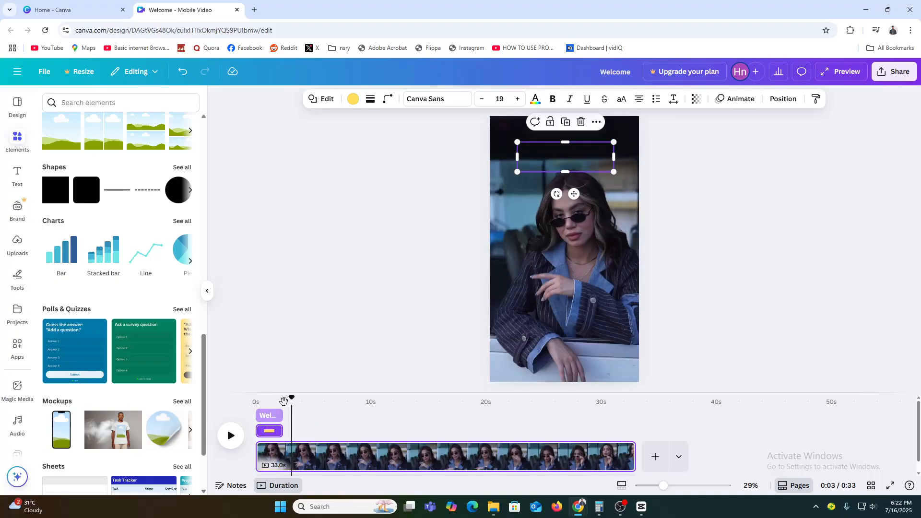
Step: Play back the start of the video to check when the title and shape appear
drag(291, 401, 259, 399)
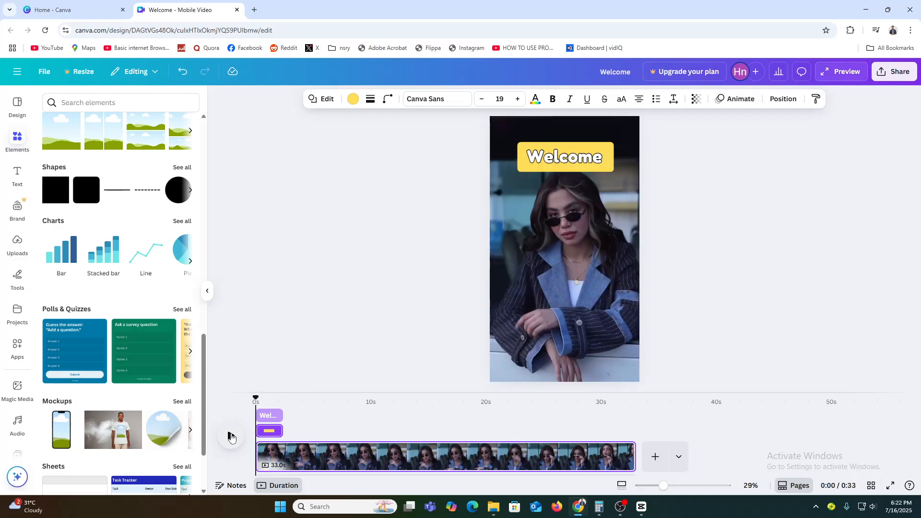
click(231, 436)
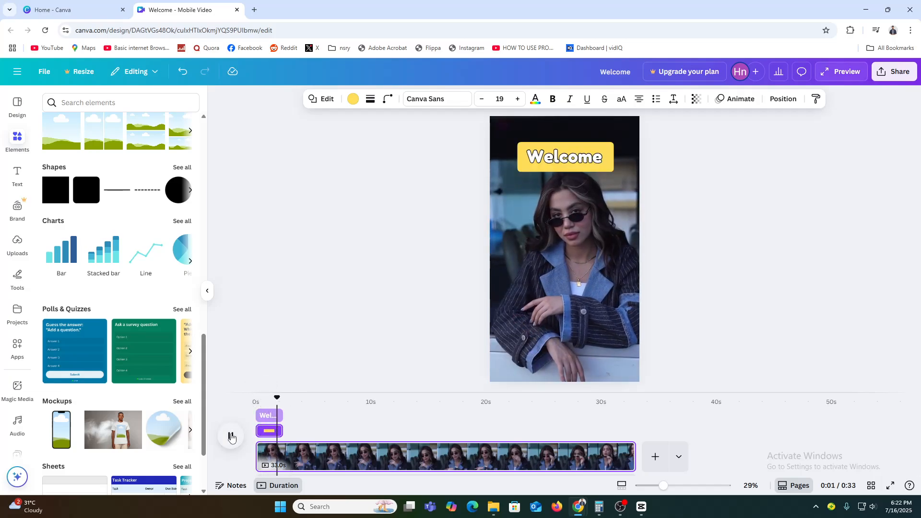
click(231, 436)
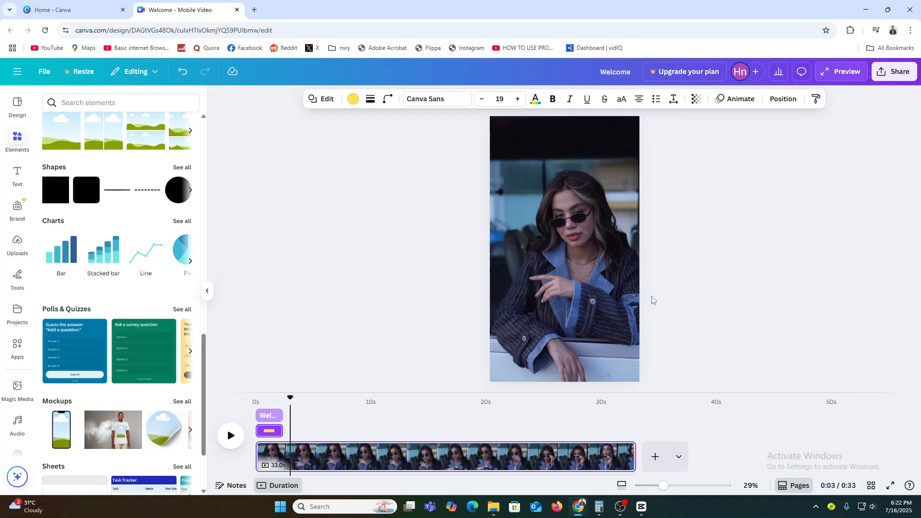
drag(289, 398, 271, 398)
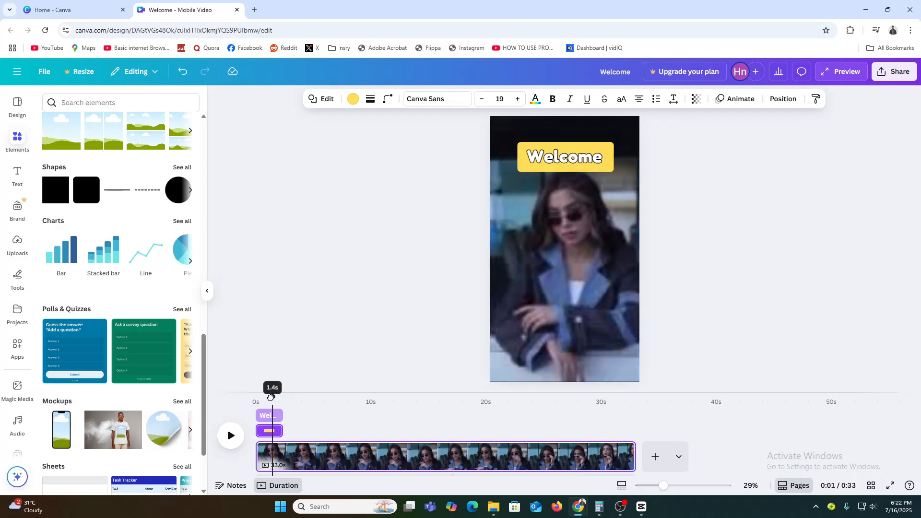
Step: Select the yellow shape together with the Welcome heading and group them
click(627, 170)
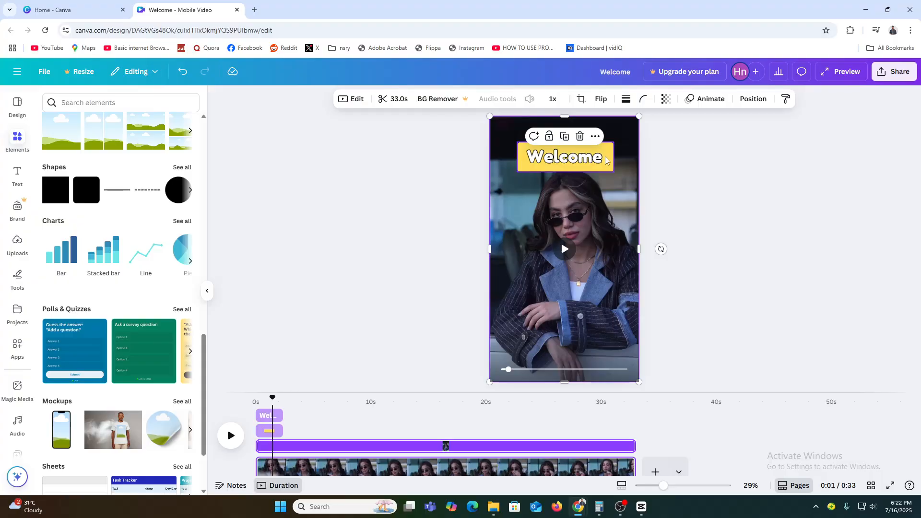
click(608, 160)
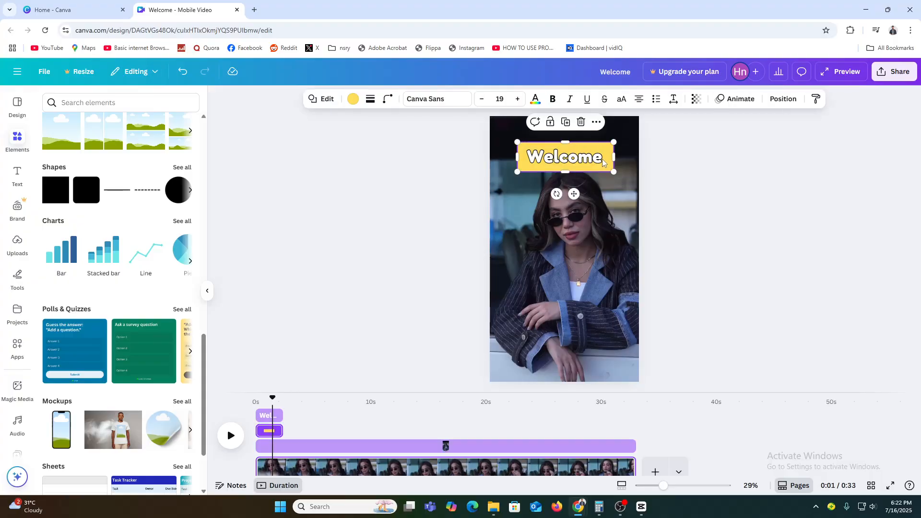
shift+click(272, 419)
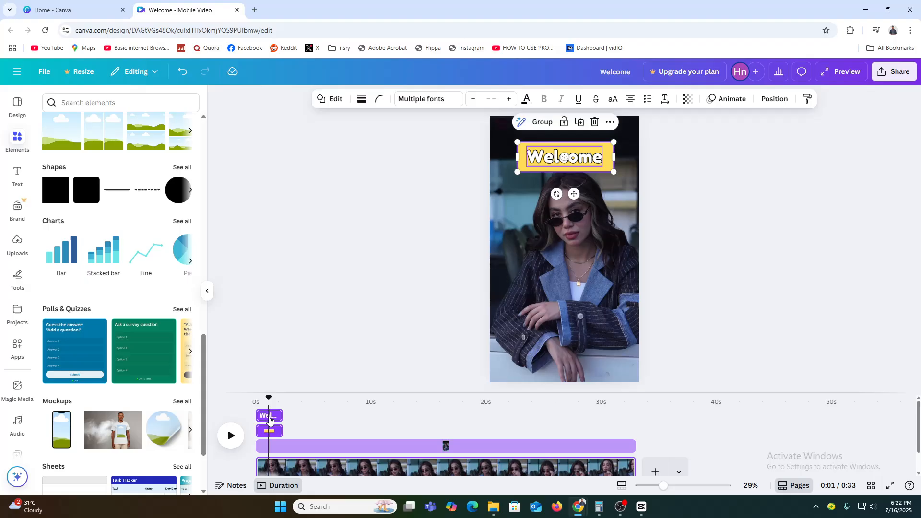
click(557, 123)
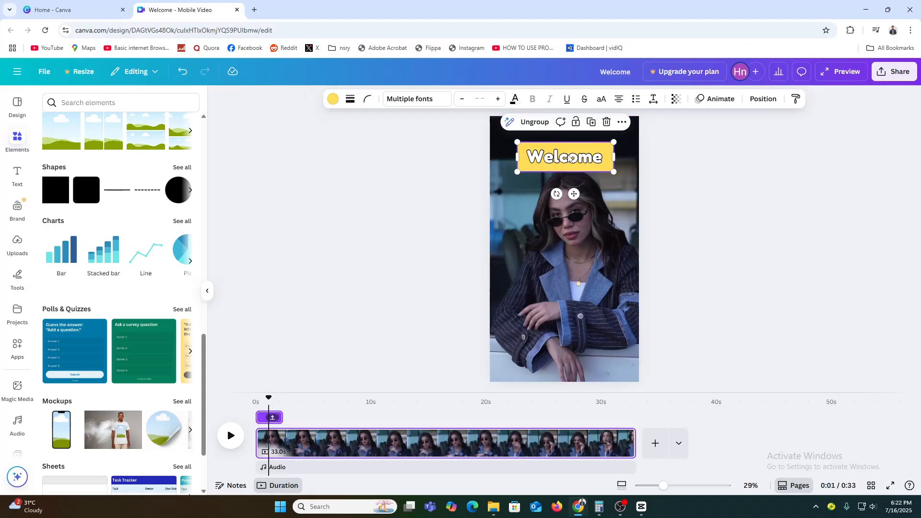
Step: Duplicate the Welcome group below the original and change the copy's text to "TO MY CHNNEL"
click(591, 122)
drag(576, 172, 578, 216)
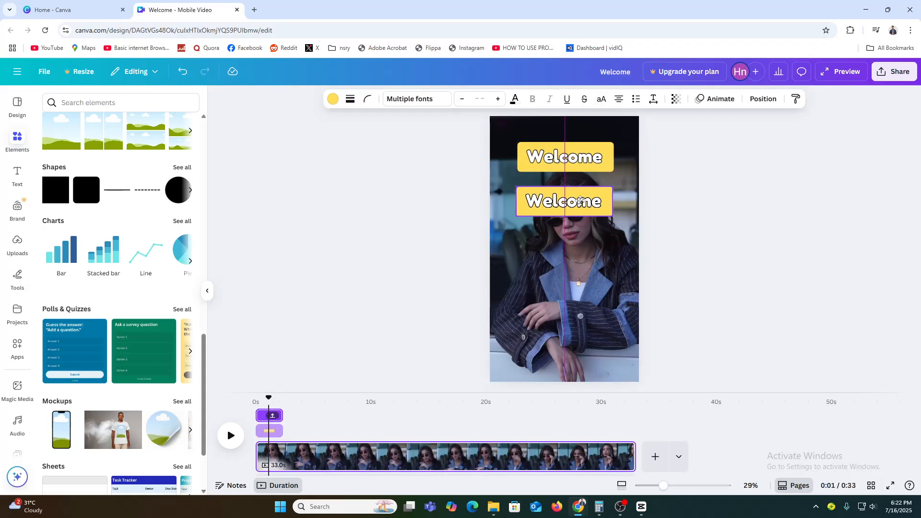
click(581, 202)
double_click(581, 202)
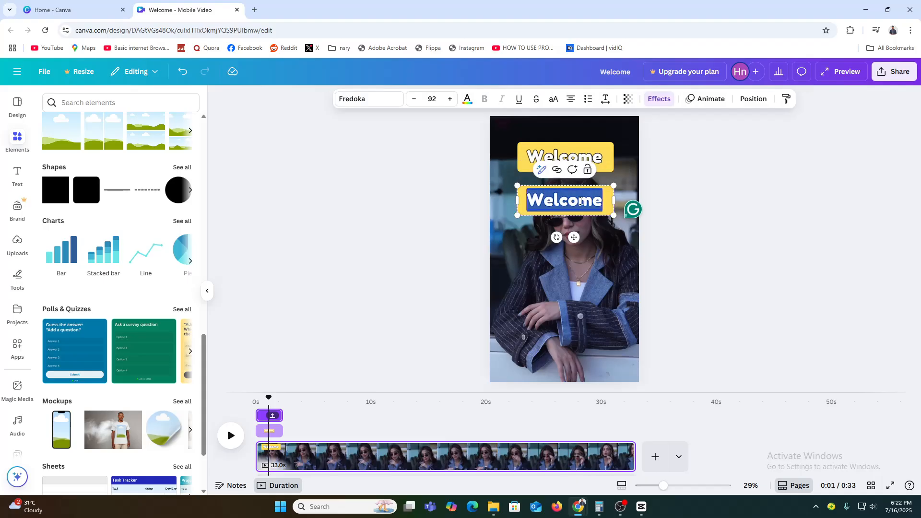
text(TO)
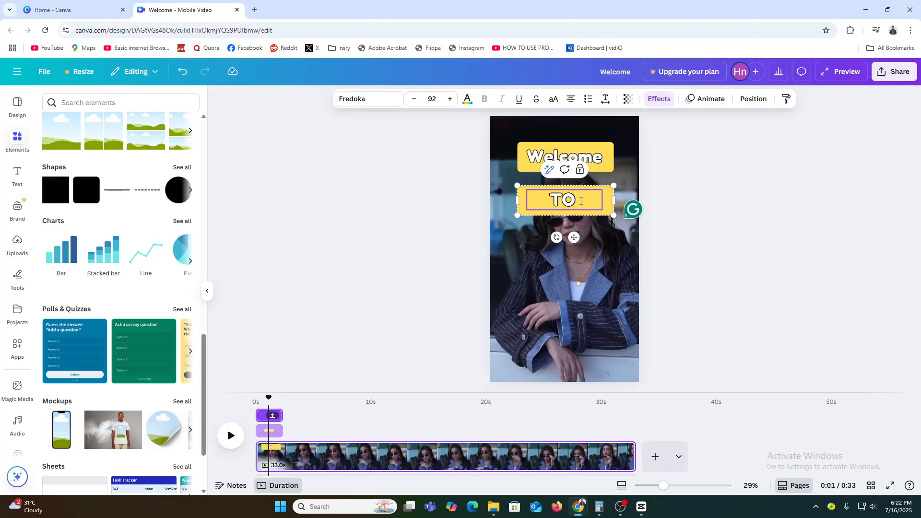
text( MY CHNNEL)
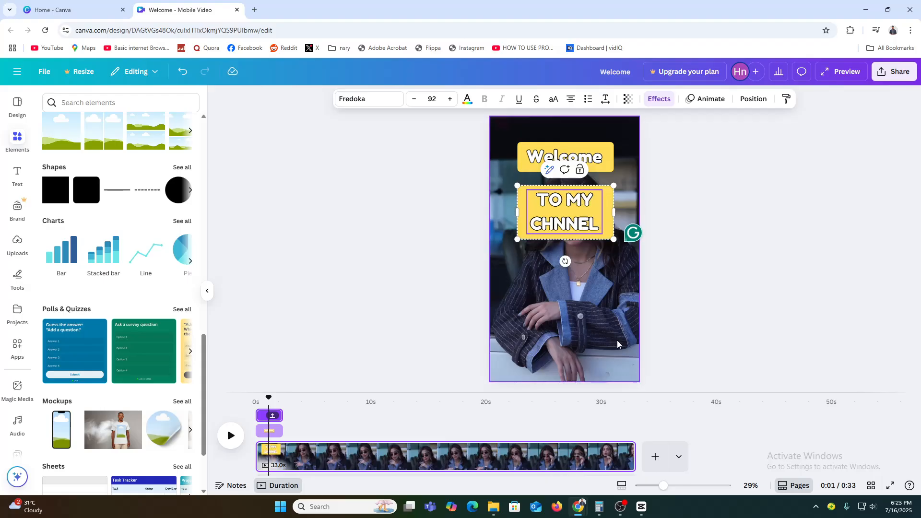
Step: Widen the TO MY CHNNEL group and move it to the bottom edge of the video
drag(615, 212, 698, 212)
drag(572, 225, 578, 393)
click(602, 289)
click(747, 228)
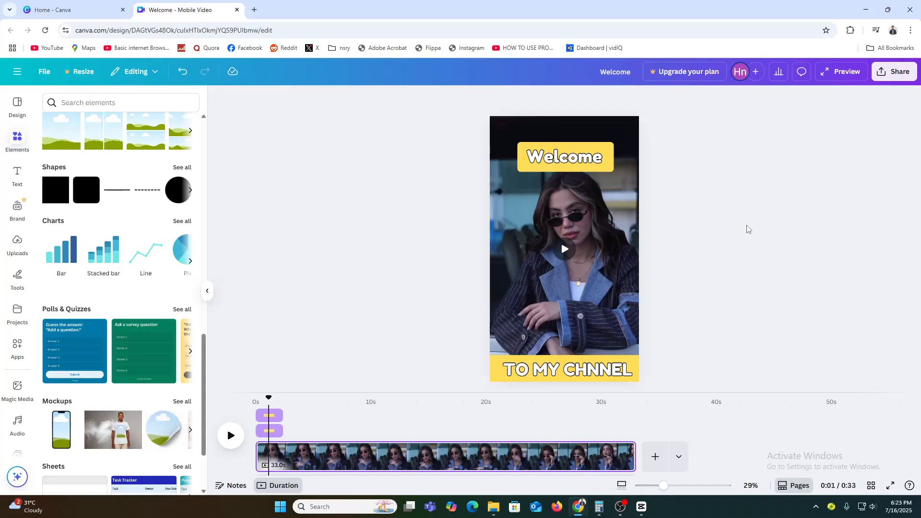
Step: Apply the Typewriter animation to the Welcome heading's text
click(588, 157)
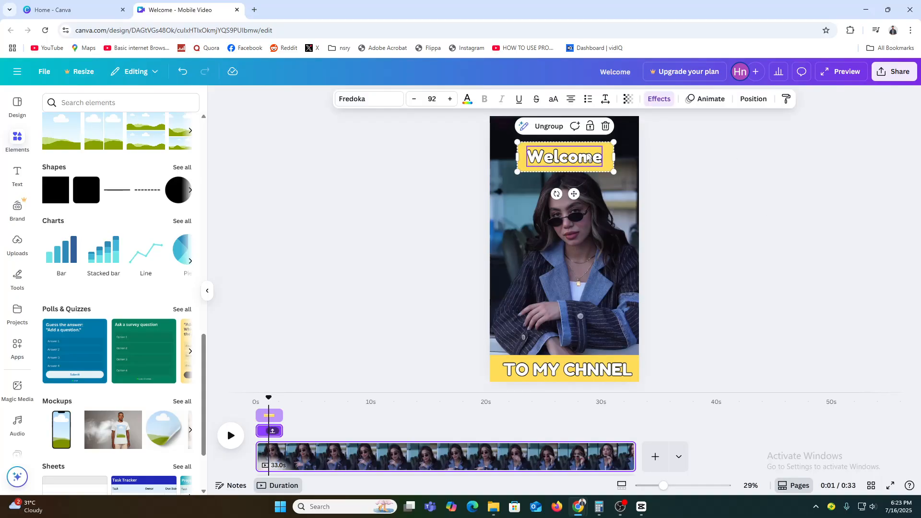
click(718, 100)
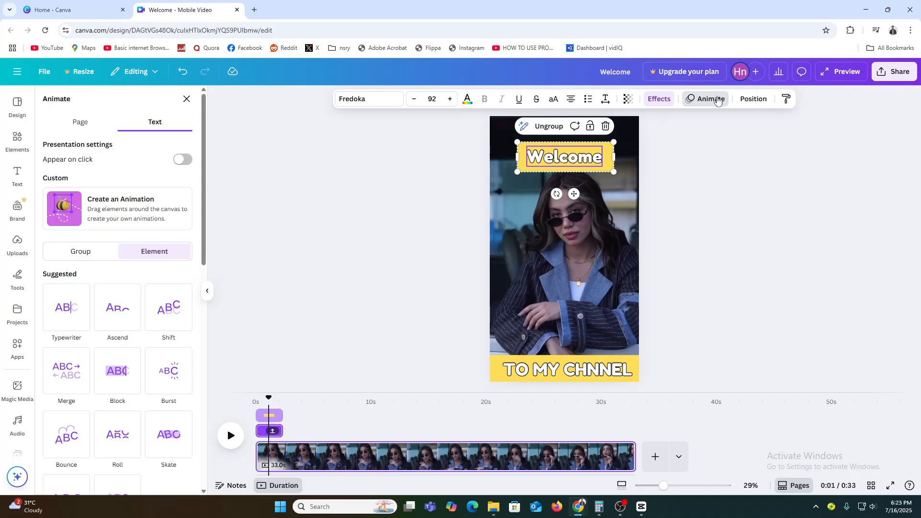
click(76, 313)
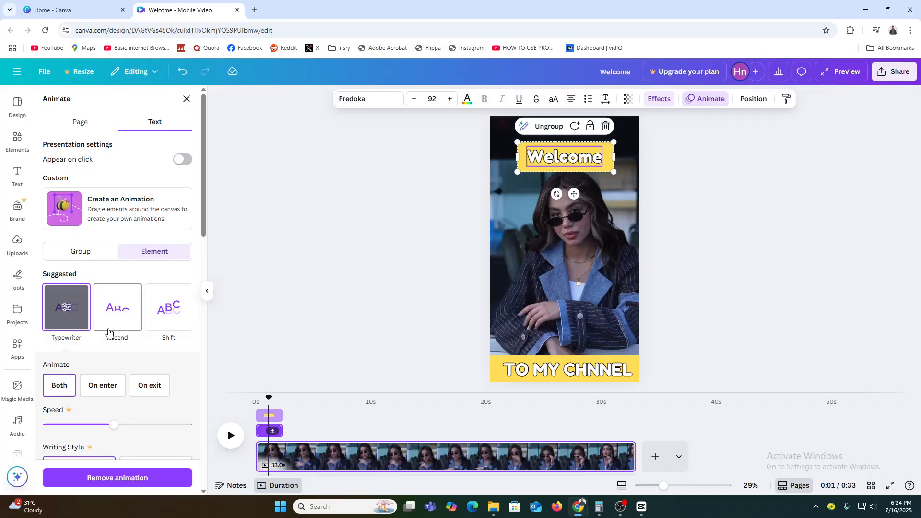
Step: Play the video from the start to preview the title animation
drag(264, 397, 252, 397)
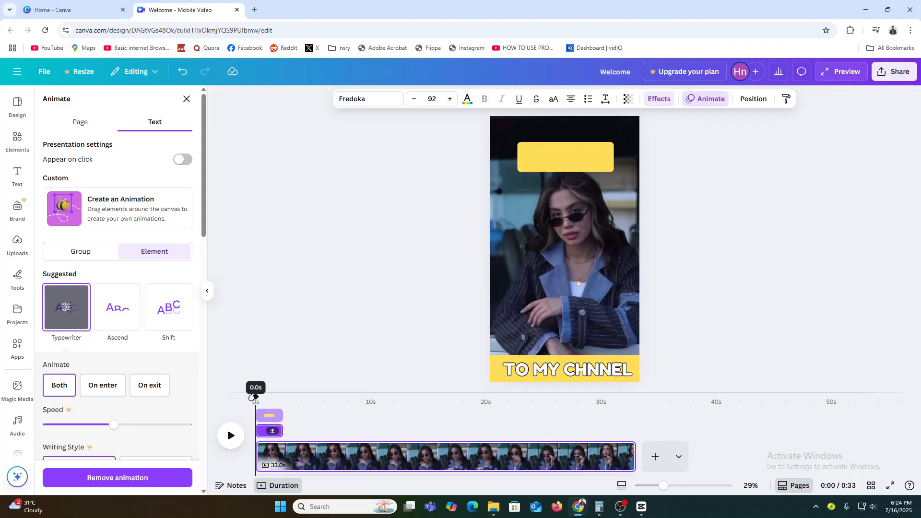
click(231, 435)
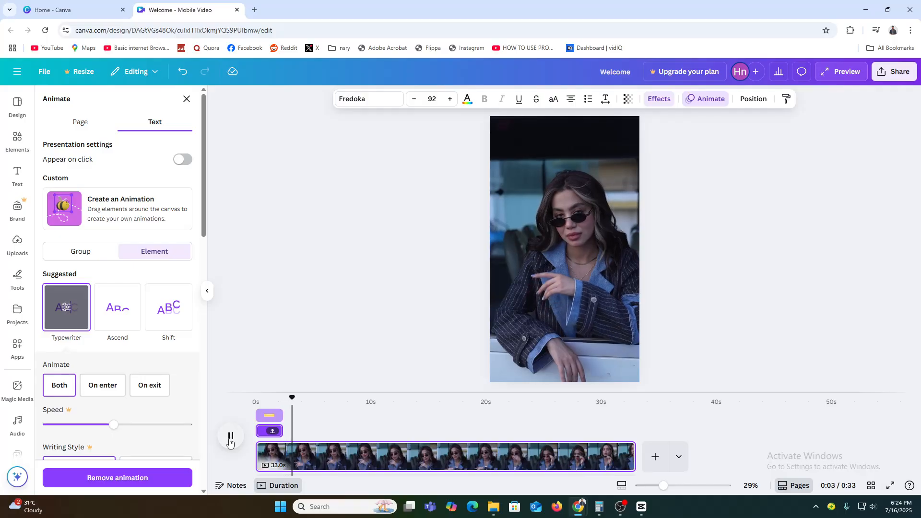
click(230, 438)
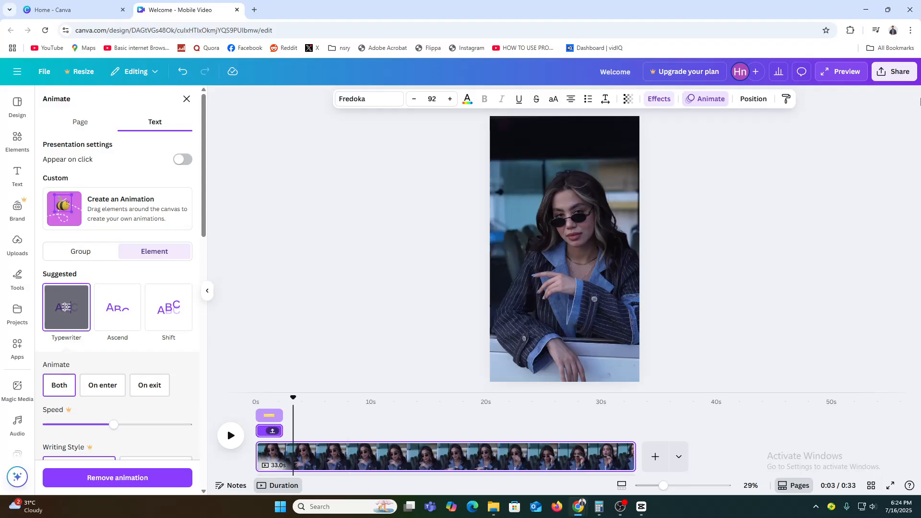
Step: Download the design as an MP4 video
click(890, 79)
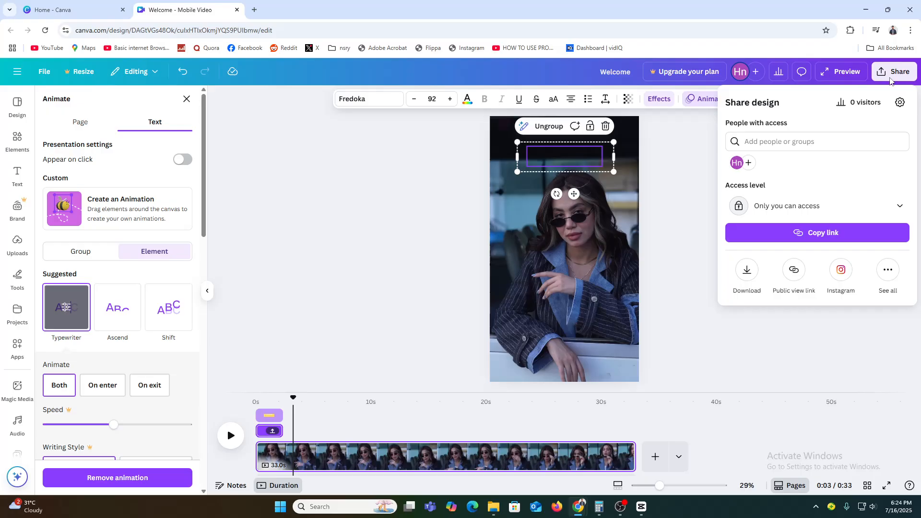
click(740, 272)
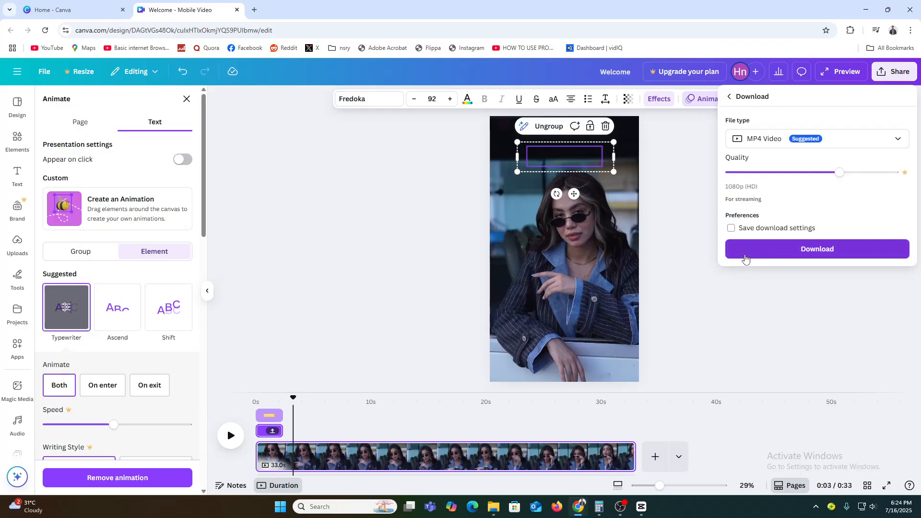
click(813, 145)
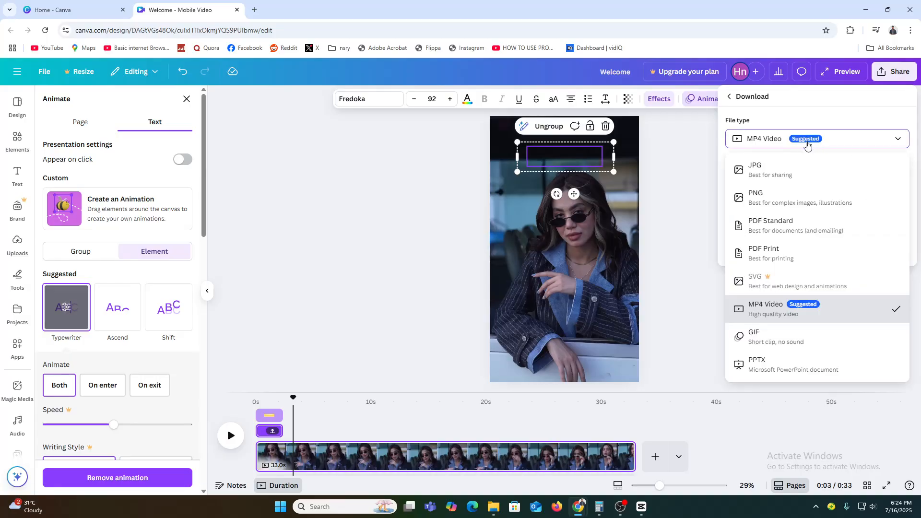
click(807, 144)
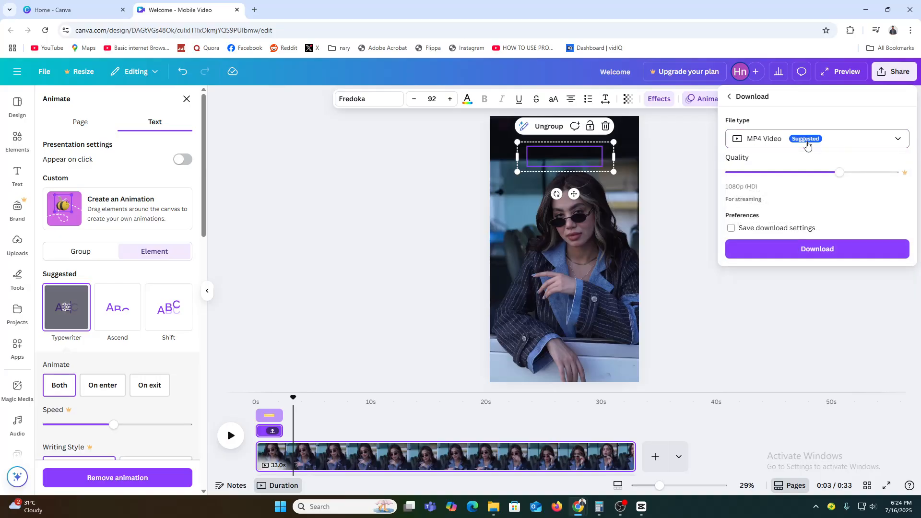
click(783, 255)
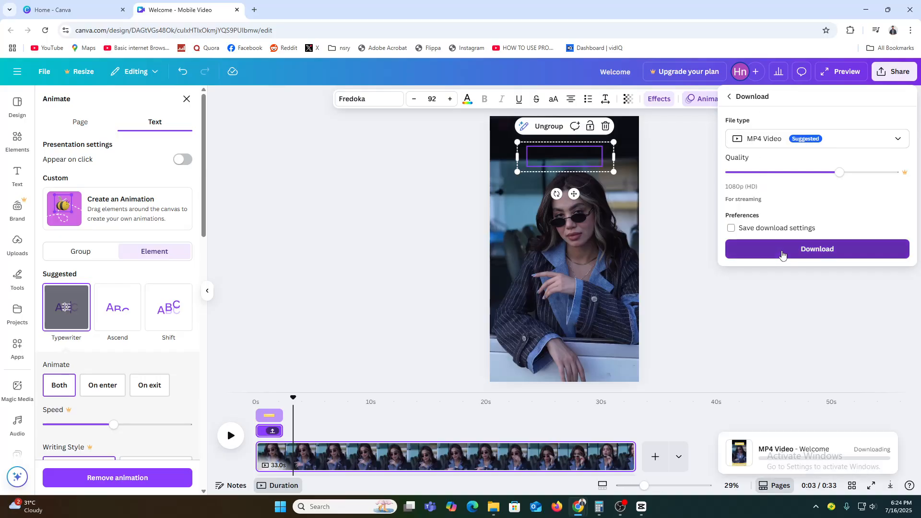